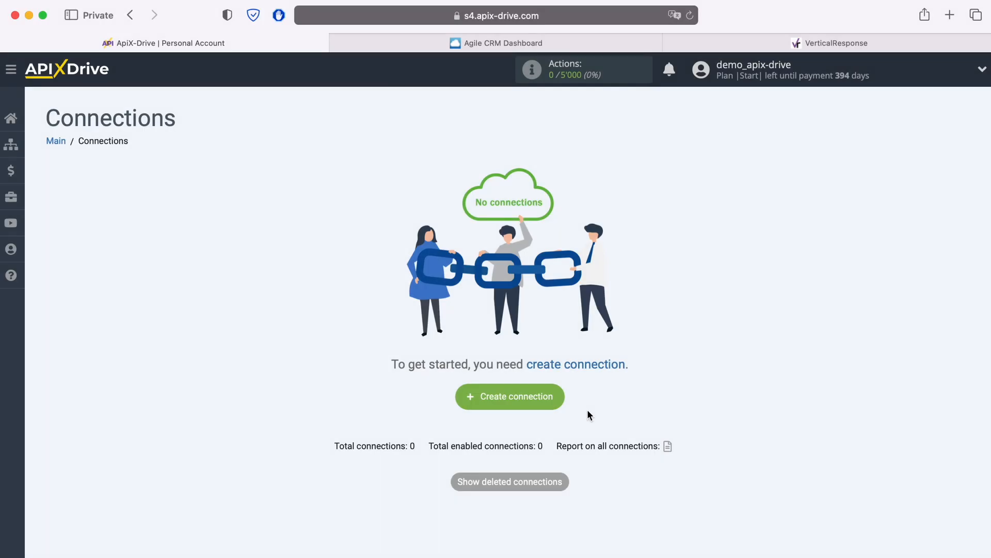
# Step: Create a new connection and choose Agile CRM as its data source system
pyautogui.click(559, 396)
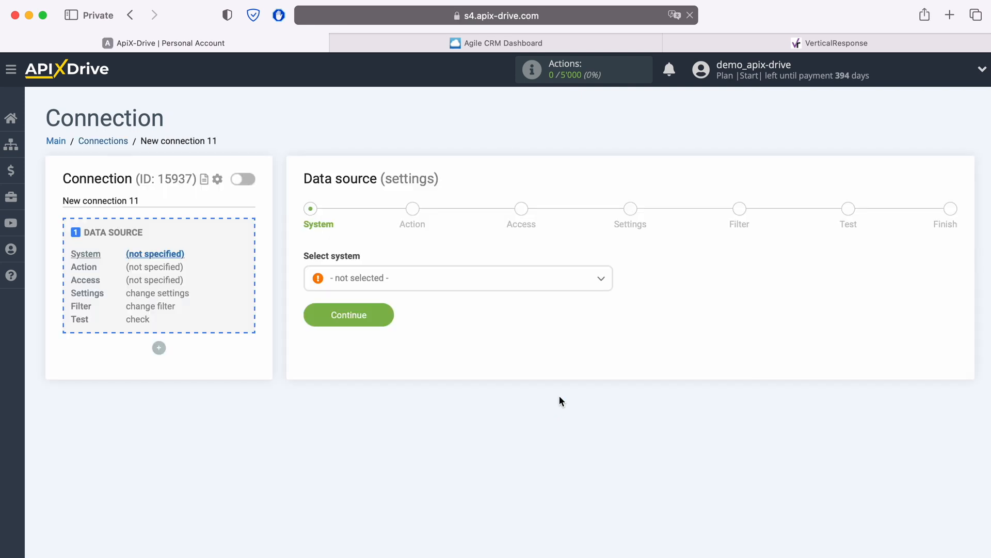
pyautogui.click(439, 285)
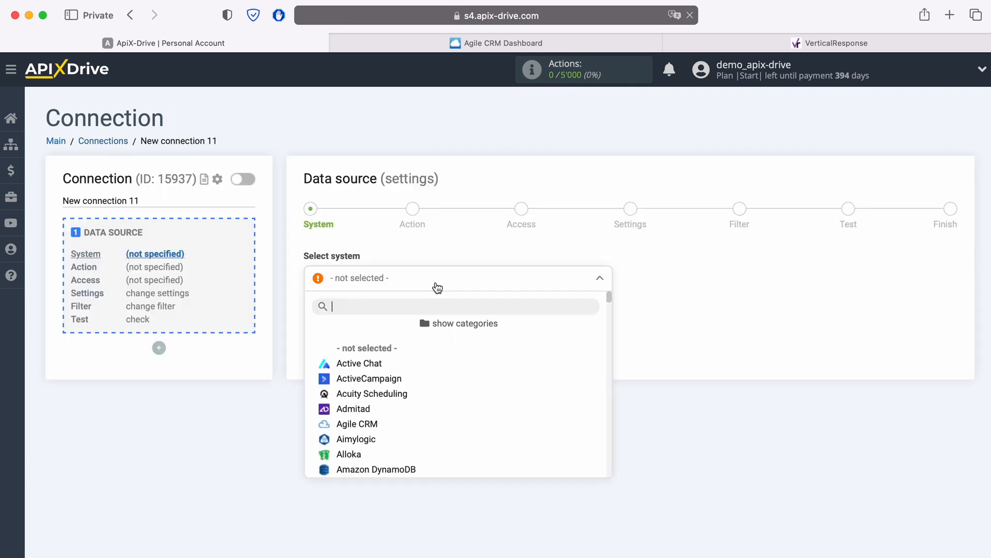
pyautogui.click(372, 424)
pyautogui.click(383, 312)
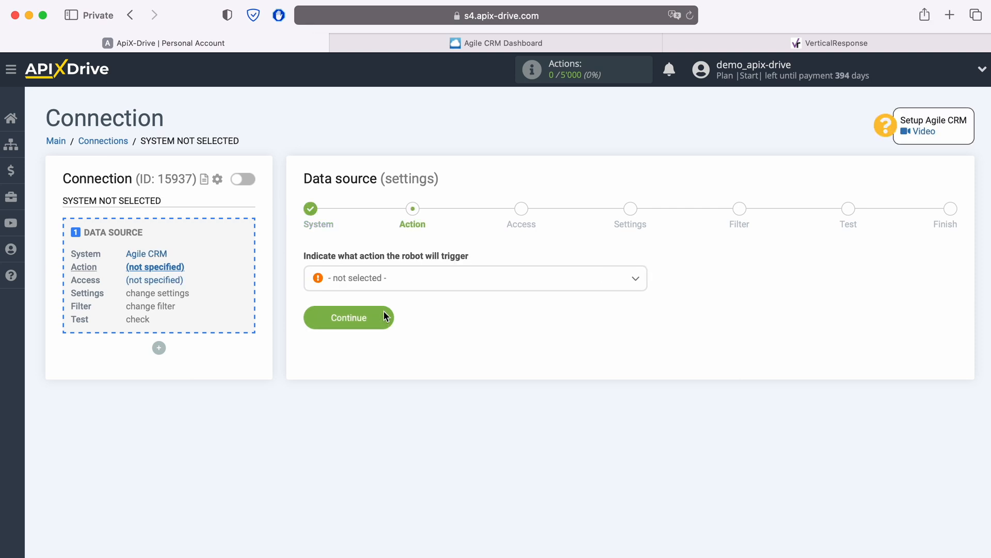
# Step: Set the data source action to Get CONTACTS (new) and proceed to the access stage
pyautogui.click(404, 279)
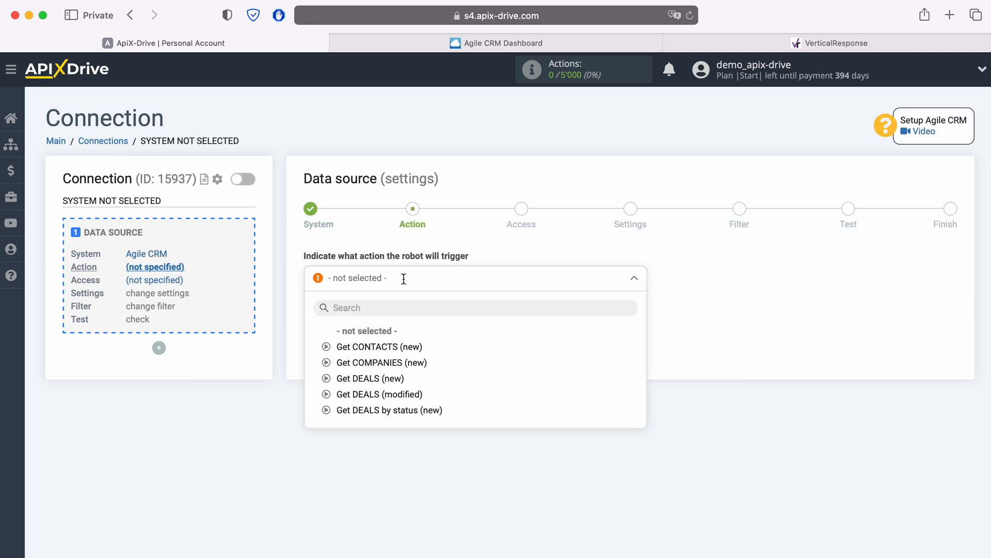
pyautogui.click(406, 347)
pyautogui.click(388, 317)
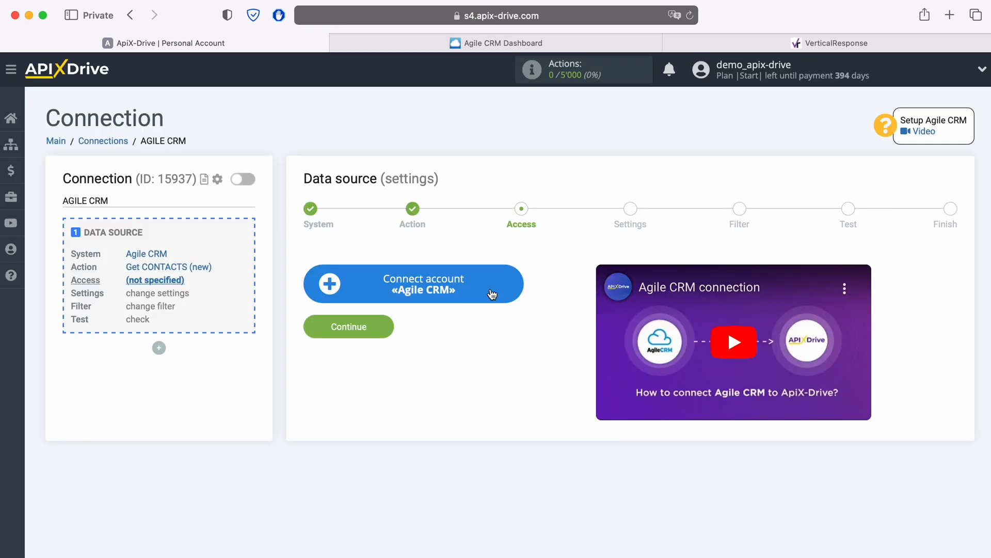
# Step: Start connecting an Agile CRM account and fill in the domain apixdrivecom, copied from the web address of the Agile CRM dashboard
pyautogui.click(515, 280)
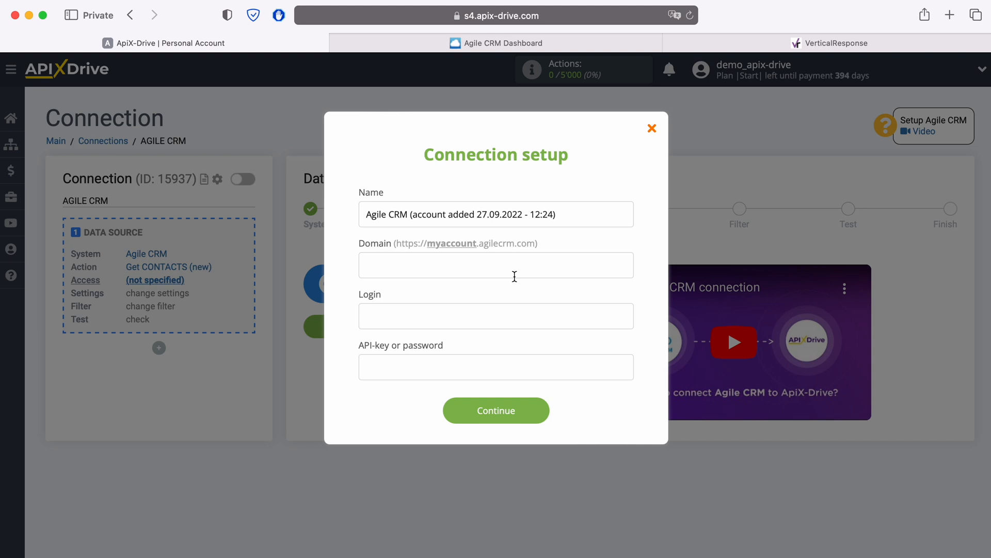
pyautogui.click(522, 44)
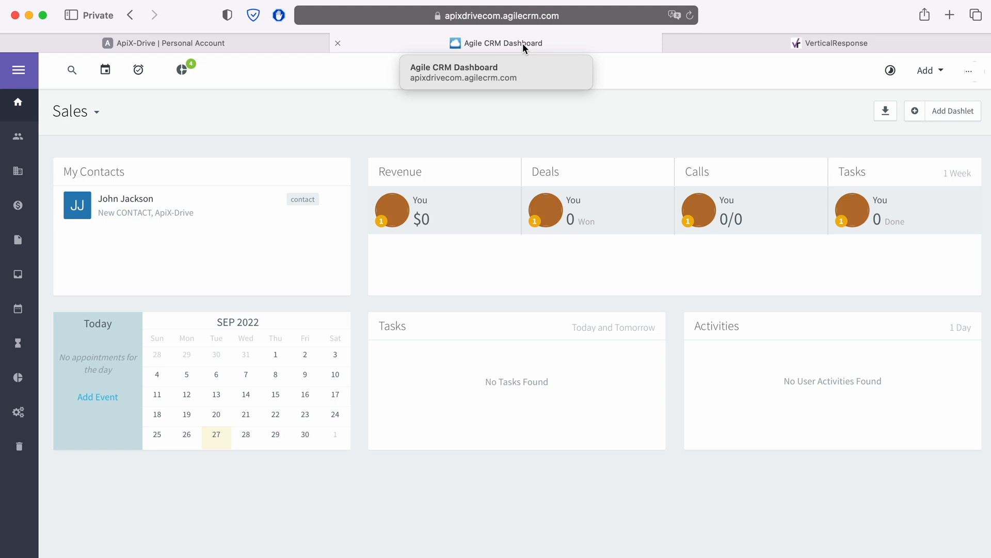
pyautogui.click(366, 17)
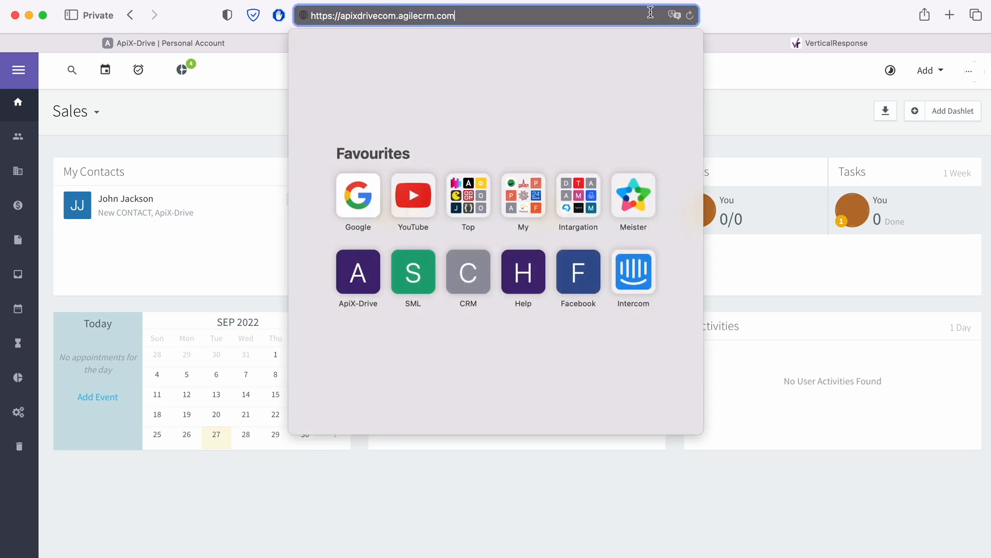
pyautogui.moveTo(339, 16); pyautogui.dragTo(393, 15)
pyautogui.rightClick(393, 16)
pyautogui.click(398, 38)
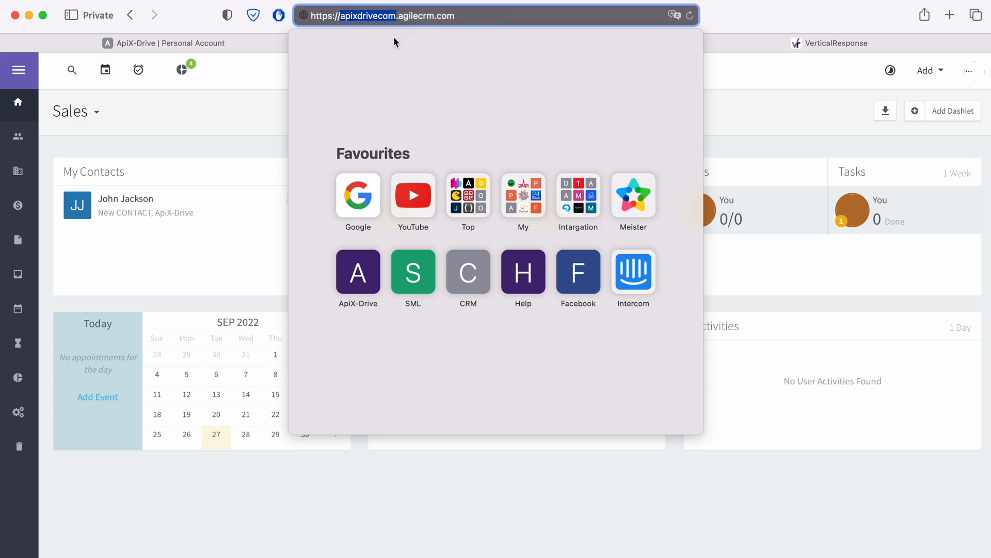
pyautogui.click(244, 44)
pyautogui.rightClick(379, 264)
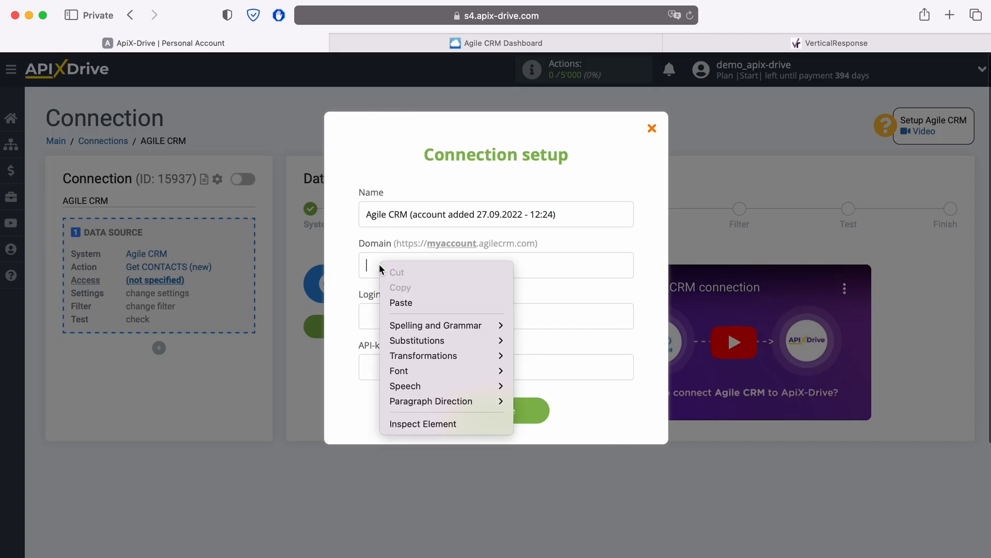
pyautogui.click(396, 305)
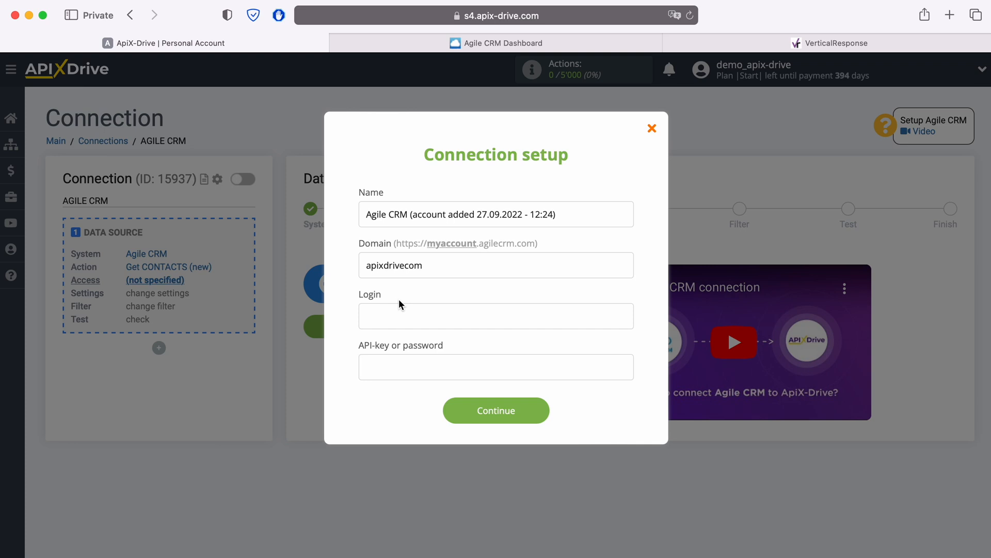
# Step: Enter the account's e-mail address as the login in the Agile CRM connection setup
pyautogui.click(397, 315)
# Step: Switch to Agile CRM and copy the REST API key from the Developers & API section of the admin settings
pyautogui.click(384, 367)
pyautogui.click(555, 45)
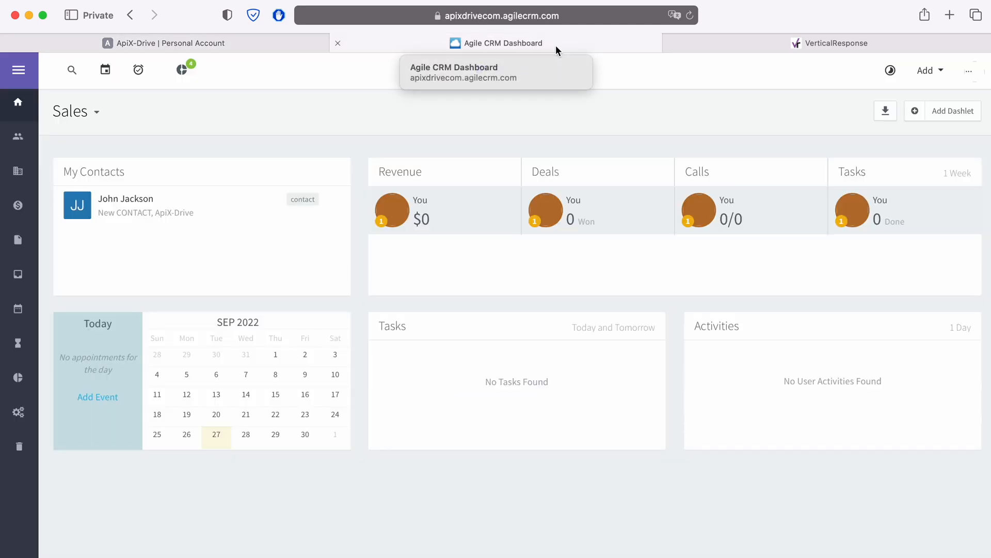
pyautogui.click(969, 71)
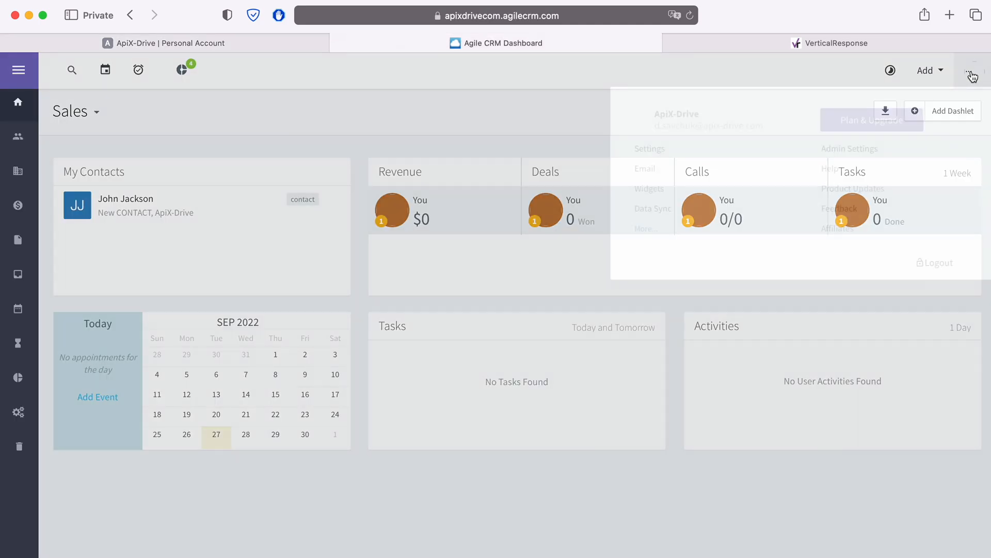
pyautogui.click(855, 150)
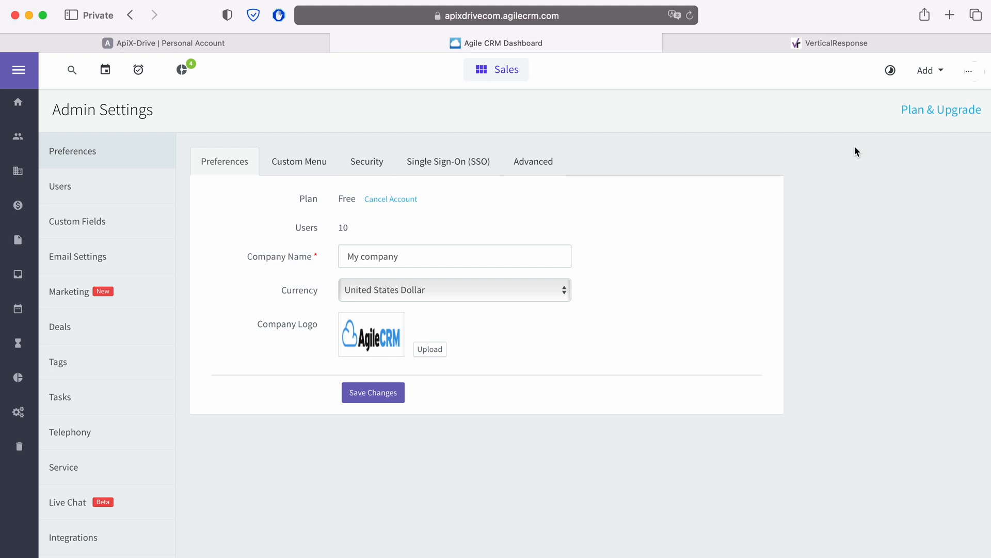
pyautogui.scroll(-3, 154, 421)
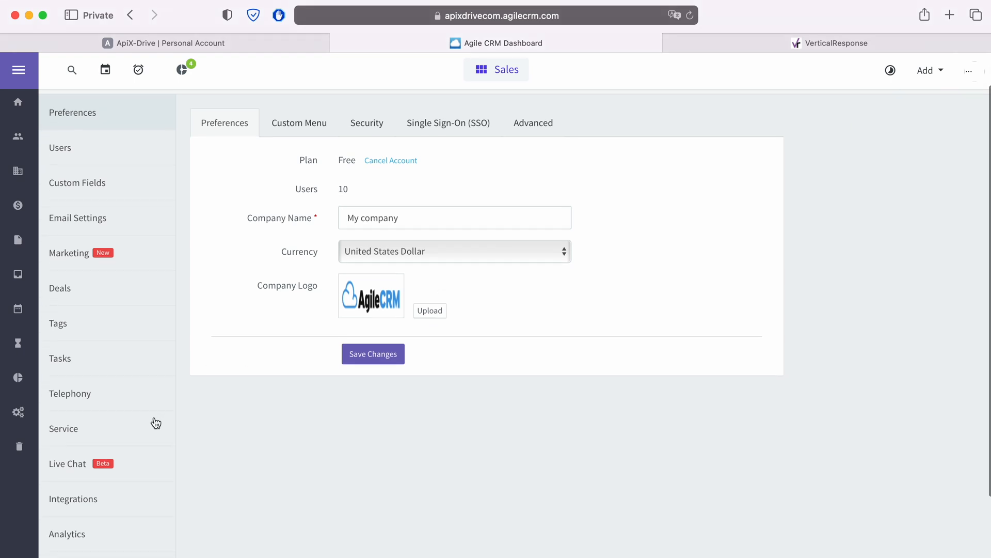
pyautogui.click(105, 545)
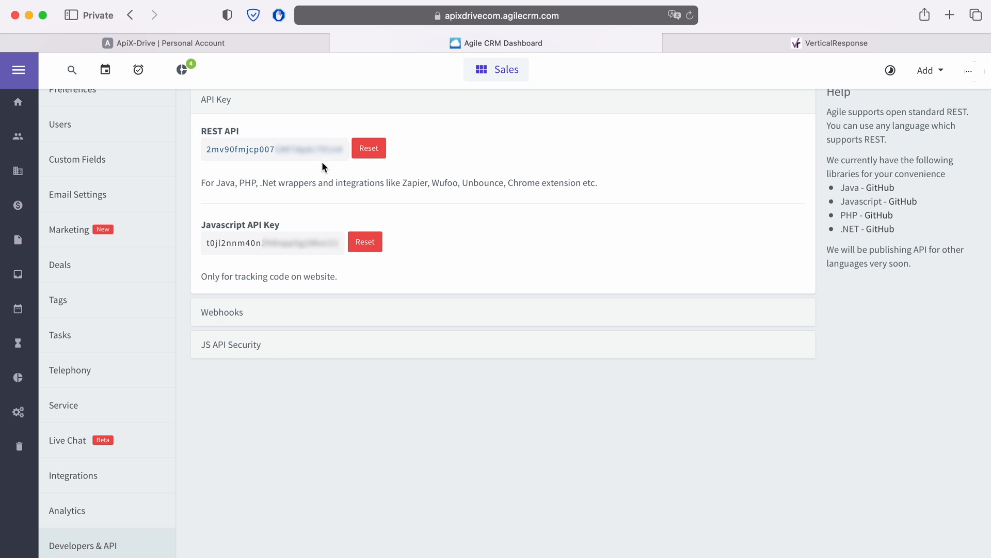
pyautogui.moveTo(344, 149); pyautogui.dragTo(206, 150)
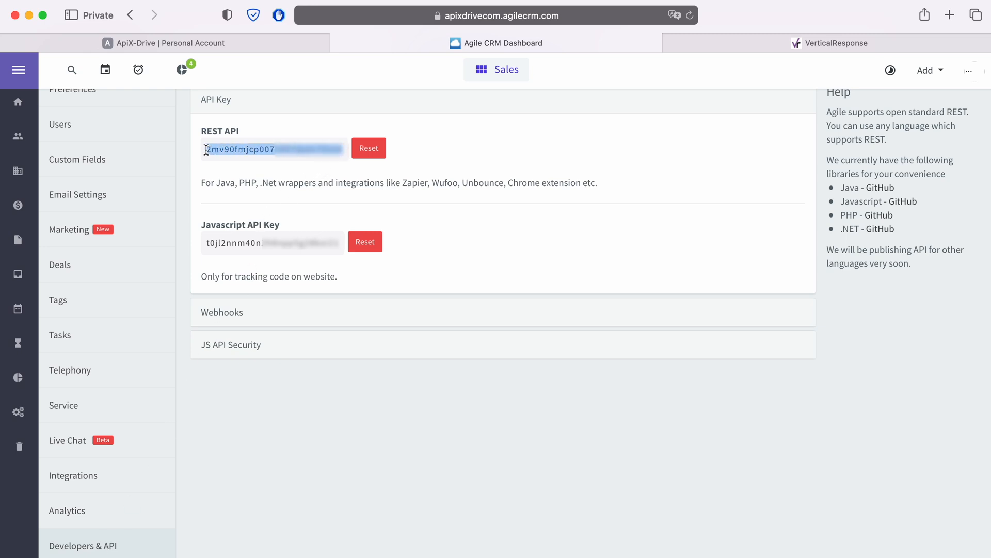
pyautogui.rightClick(222, 149)
pyautogui.click(250, 213)
# Step: Return to ApiX-Drive, paste the REST API key into the connection setup and submit the account
pyautogui.click(260, 45)
pyautogui.rightClick(386, 368)
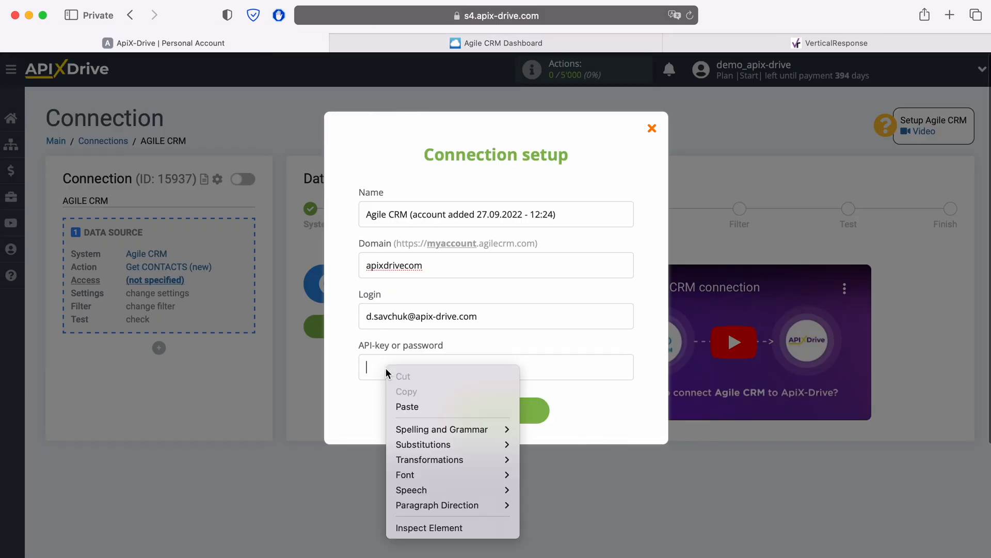
pyautogui.click(407, 407)
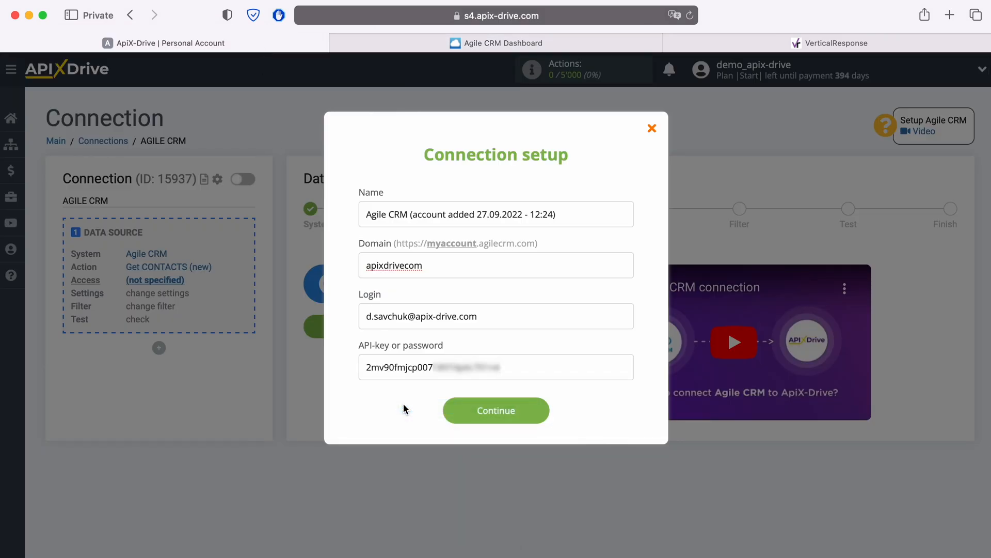
pyautogui.click(537, 412)
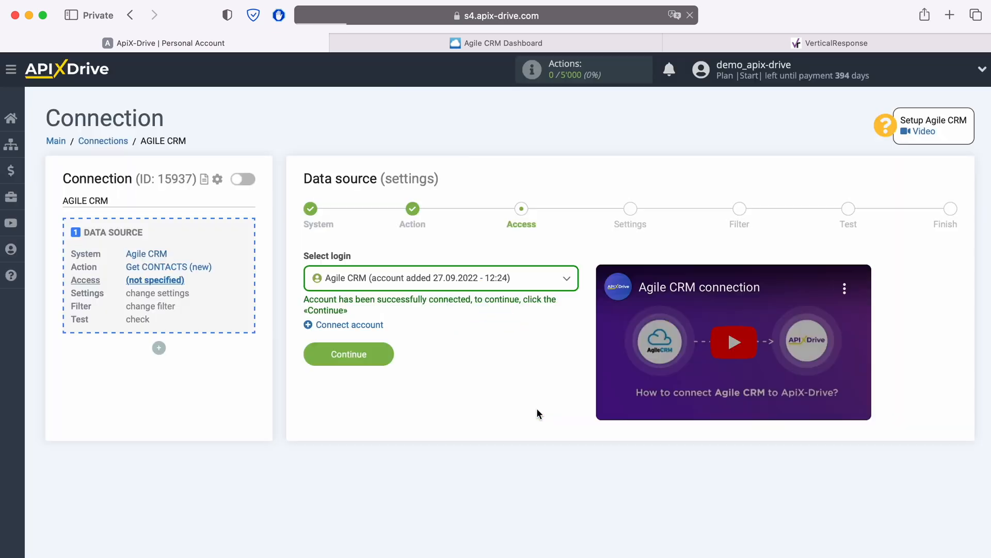
# Step: Select the newly connected Agile CRM account as the data source login and proceed to the settings
pyautogui.click(523, 281)
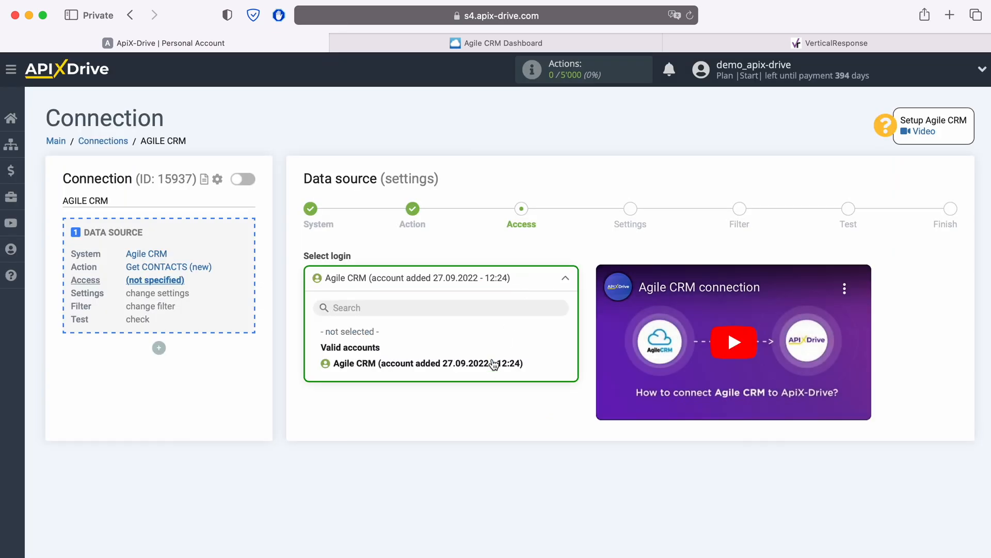
pyautogui.click(494, 365)
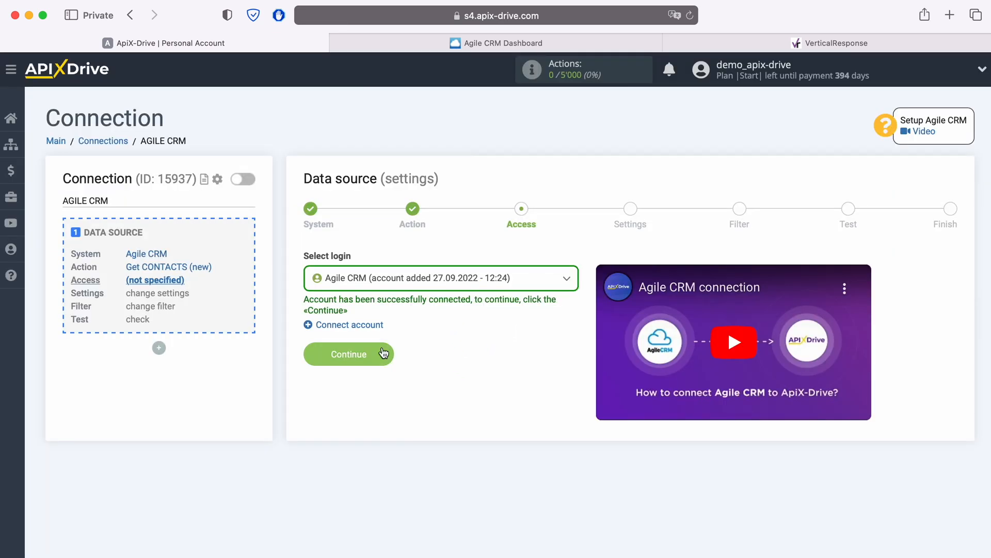
pyautogui.click(383, 353)
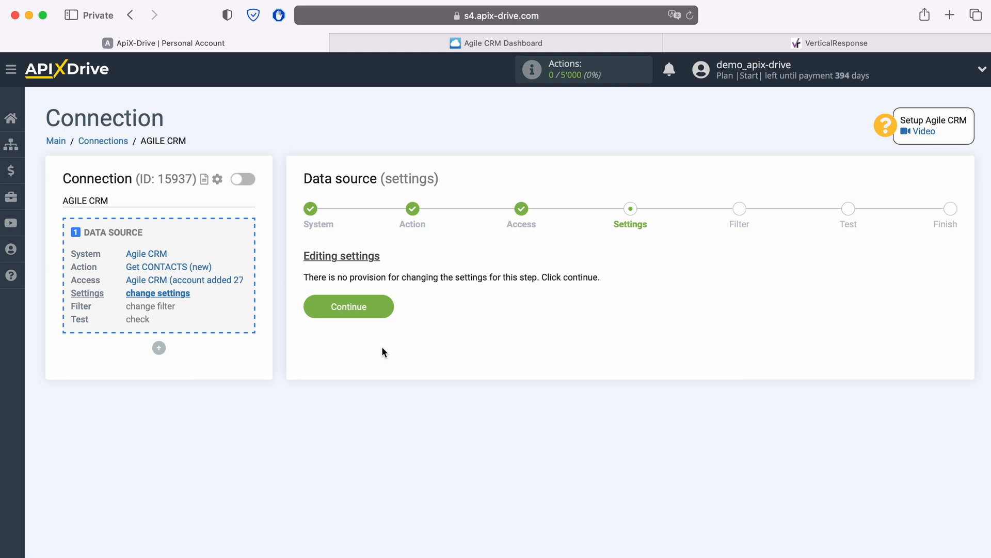
# Step: Complete the data source setup without extra settings or filter conditions, reviewing the test contact data from Agile CRM
pyautogui.click(386, 304)
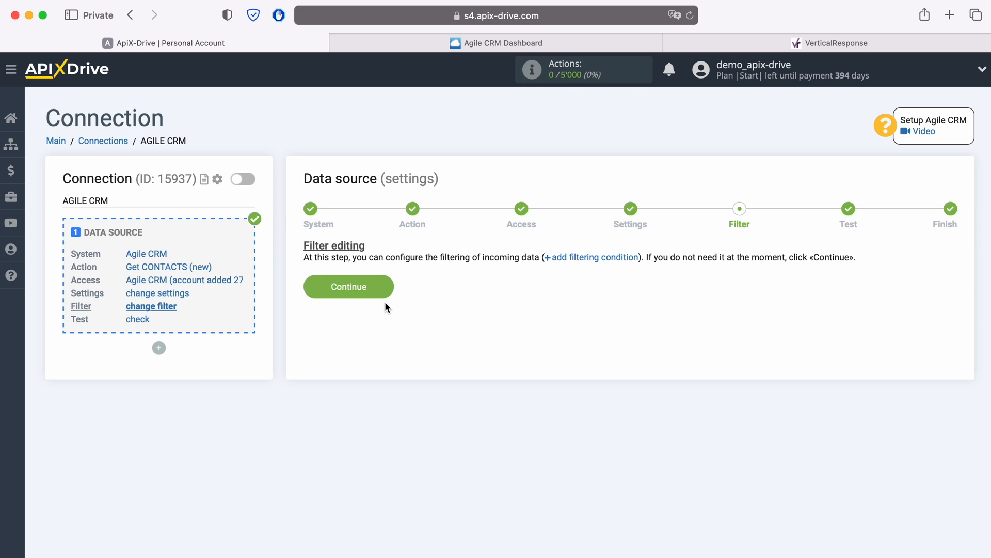
pyautogui.click(387, 281)
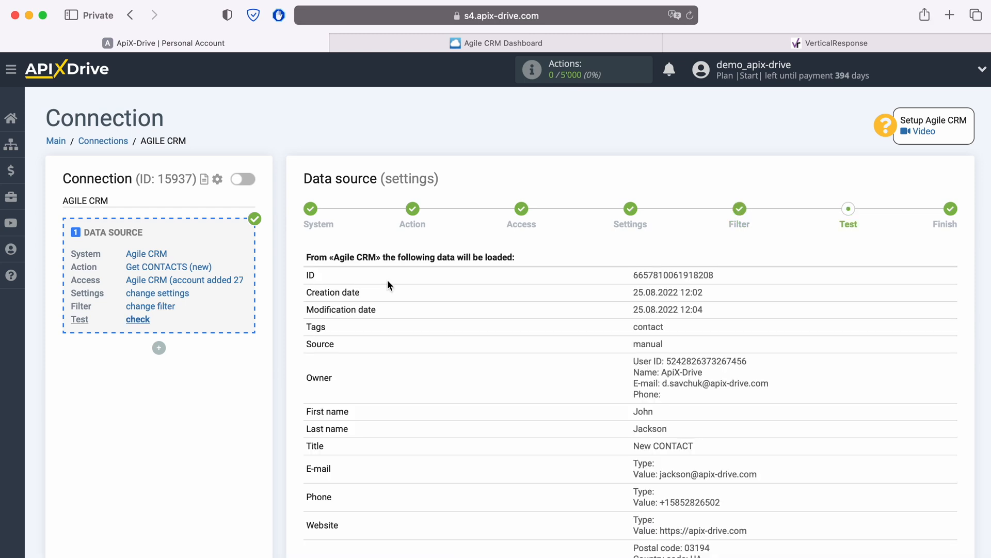
pyautogui.scroll(-5, 536, 355)
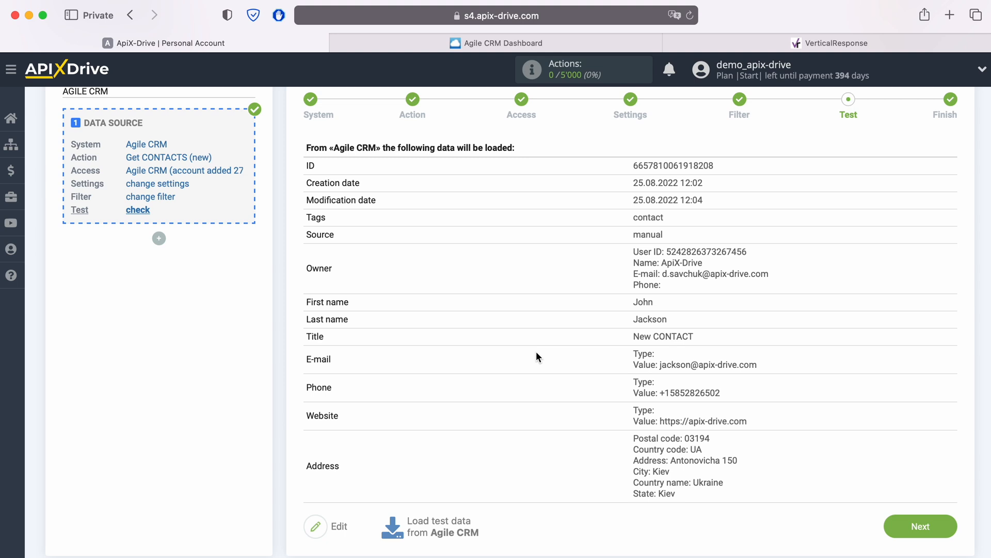
pyautogui.click(939, 524)
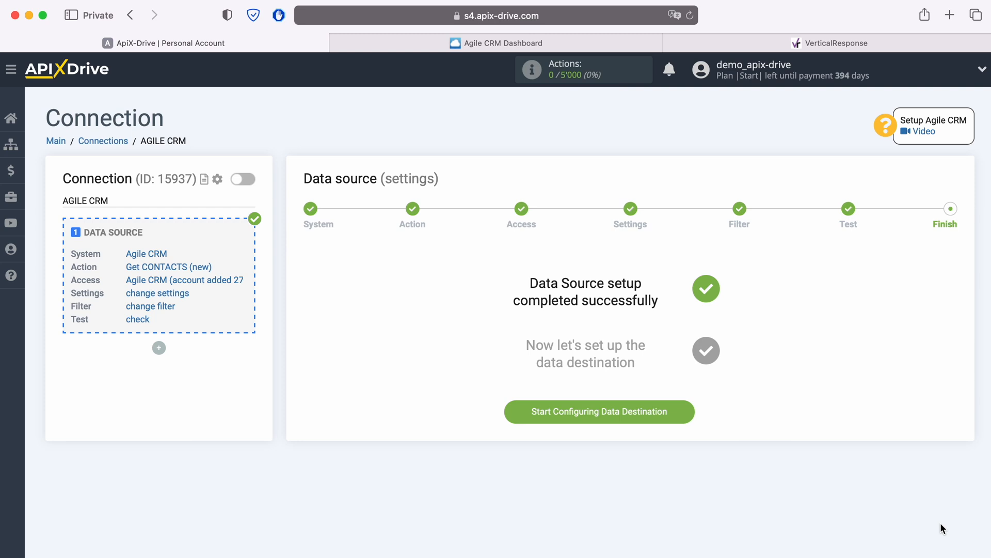
# Step: Start configuring the data destination and choose VerticalResponse as its system
pyautogui.click(688, 411)
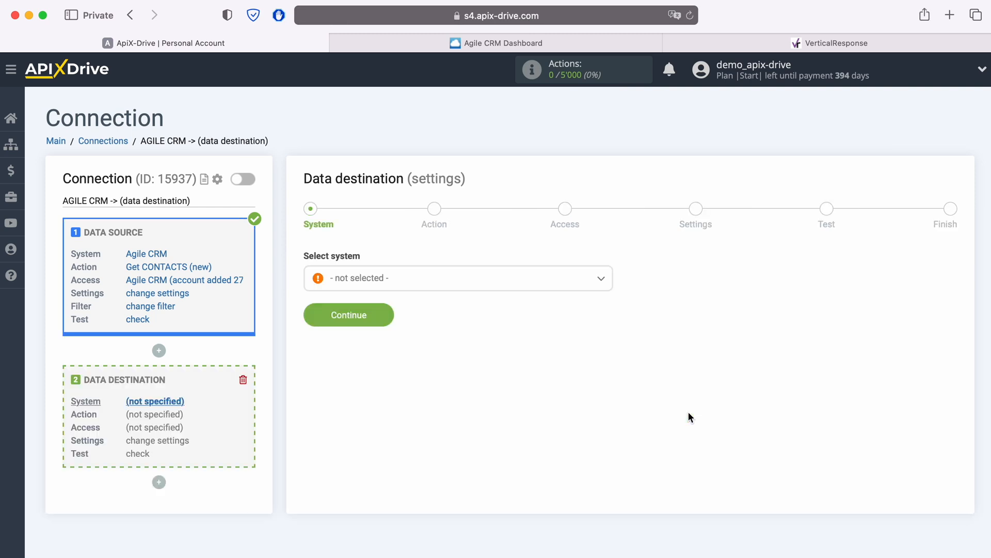
pyautogui.click(443, 274)
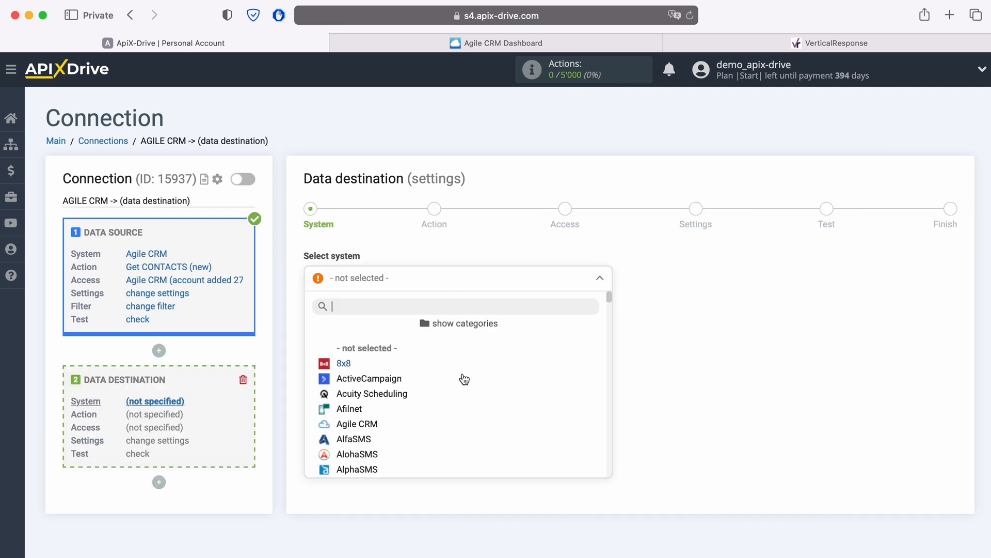
pyautogui.scroll(-10, 471, 382)
pyautogui.scroll(-15, 474, 384)
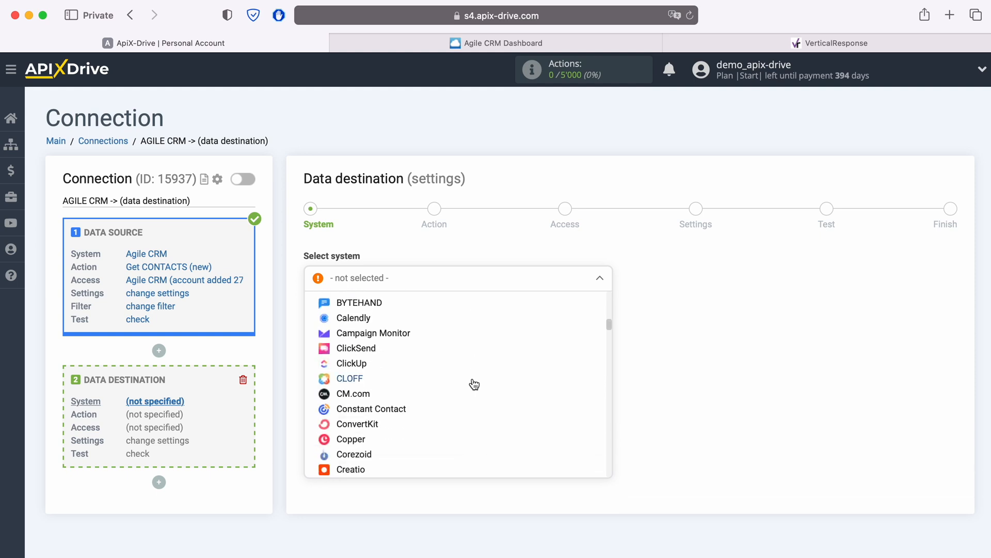
pyautogui.scroll(-15, 473, 383)
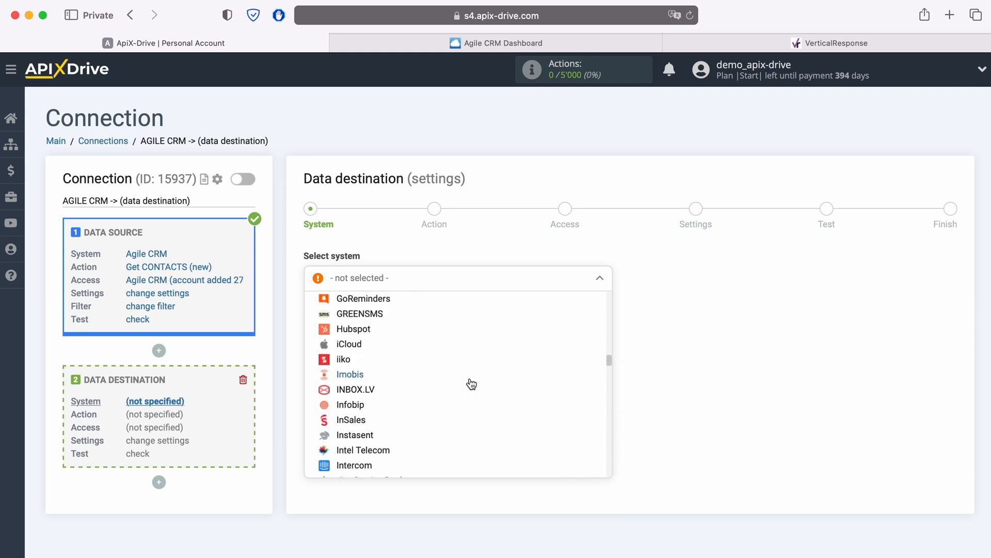
pyautogui.scroll(-15, 472, 382)
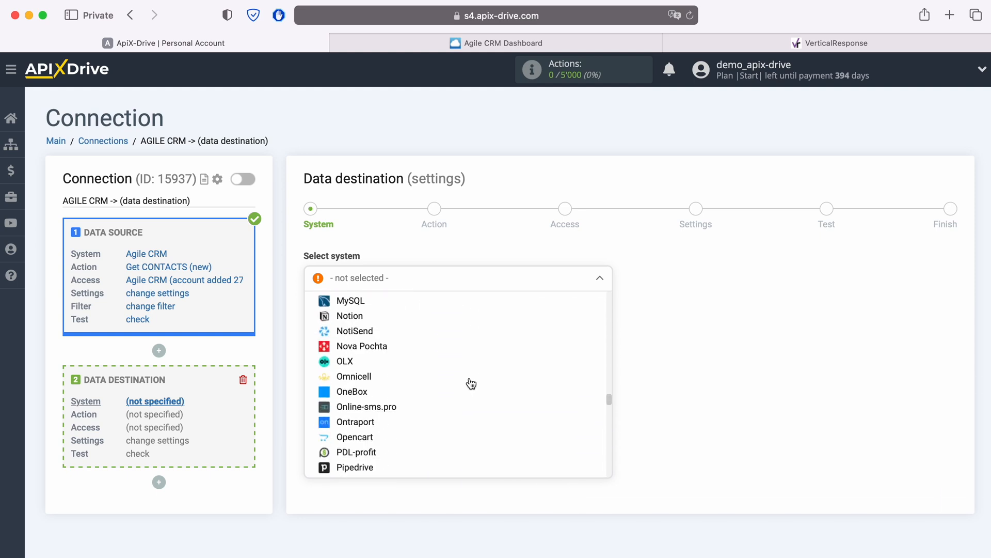
pyautogui.scroll(-15, 472, 383)
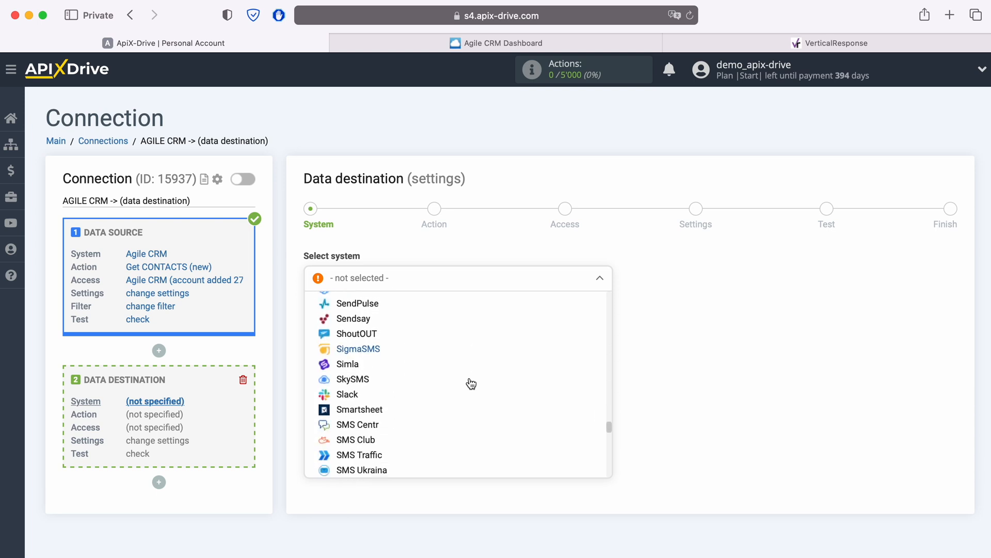
pyautogui.scroll(-8, 472, 383)
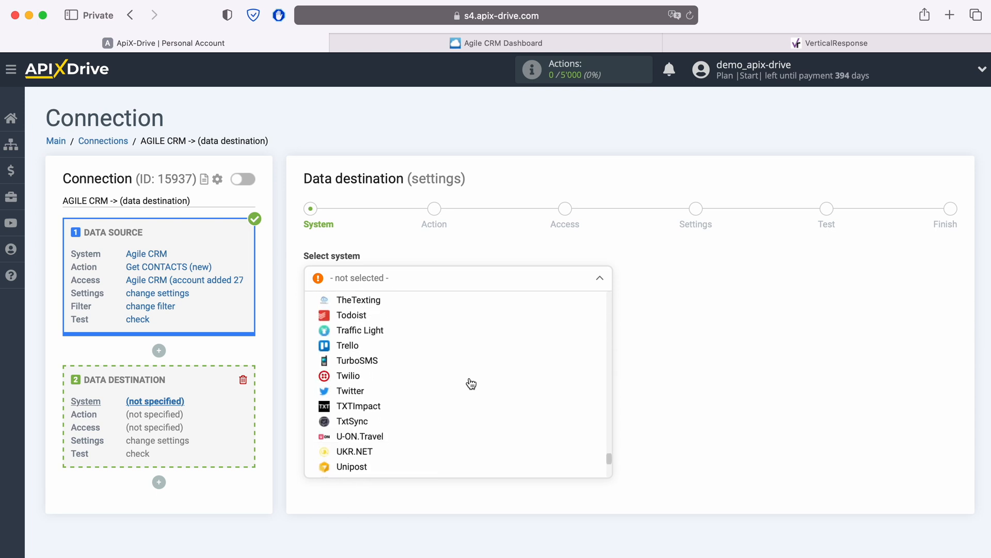
pyautogui.click(411, 389)
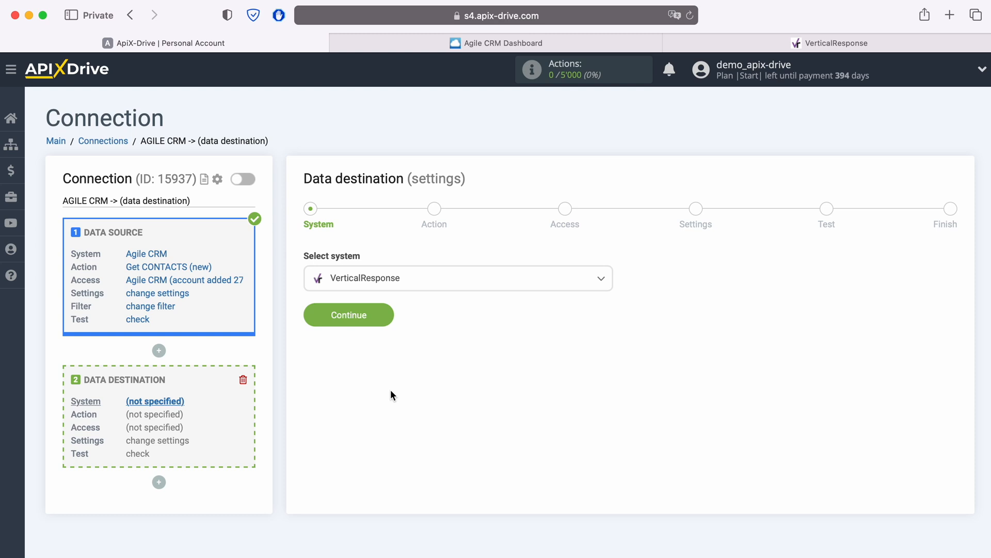
# Step: Confirm VerticalResponse as the destination system, choose the Add CONTACT action and proceed to the access settings
pyautogui.click(383, 312)
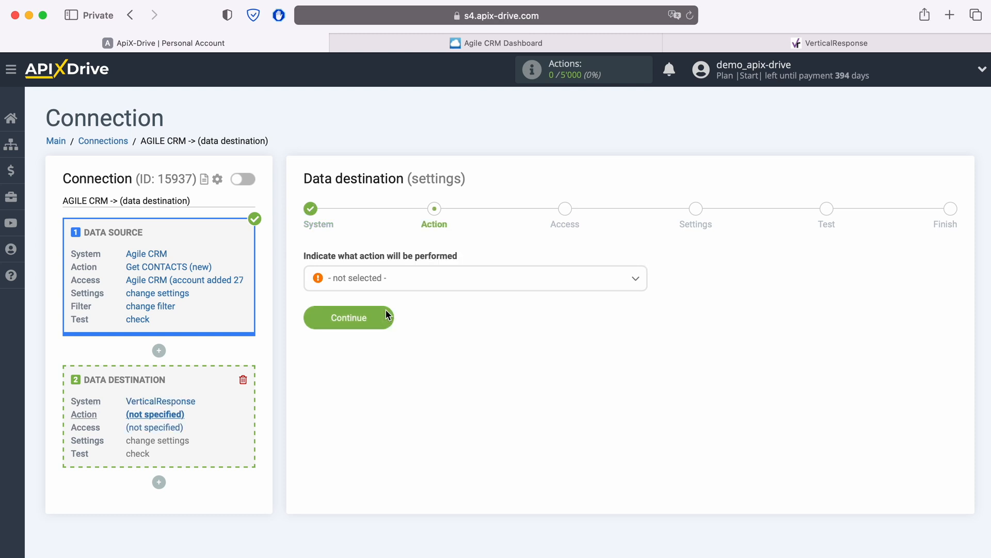
pyautogui.click(411, 283)
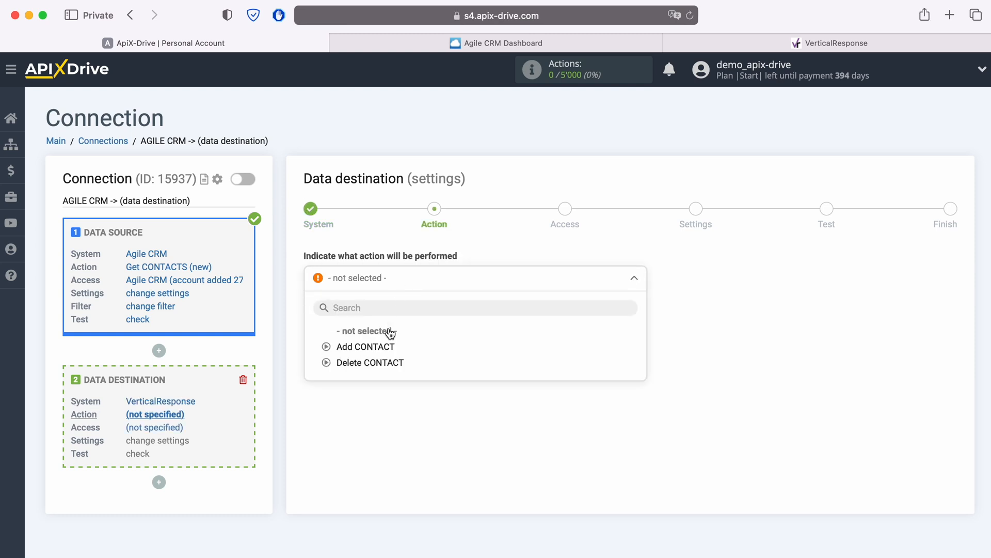
pyautogui.click(386, 346)
pyautogui.click(388, 316)
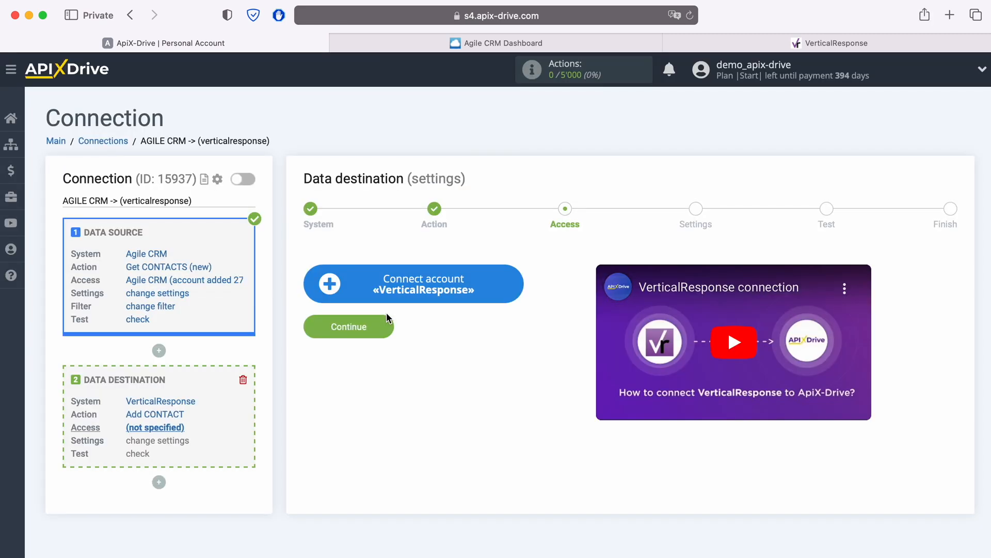
# Step: Connect a VerticalResponse account by signing in with the account e-mail address and password
pyautogui.click(515, 284)
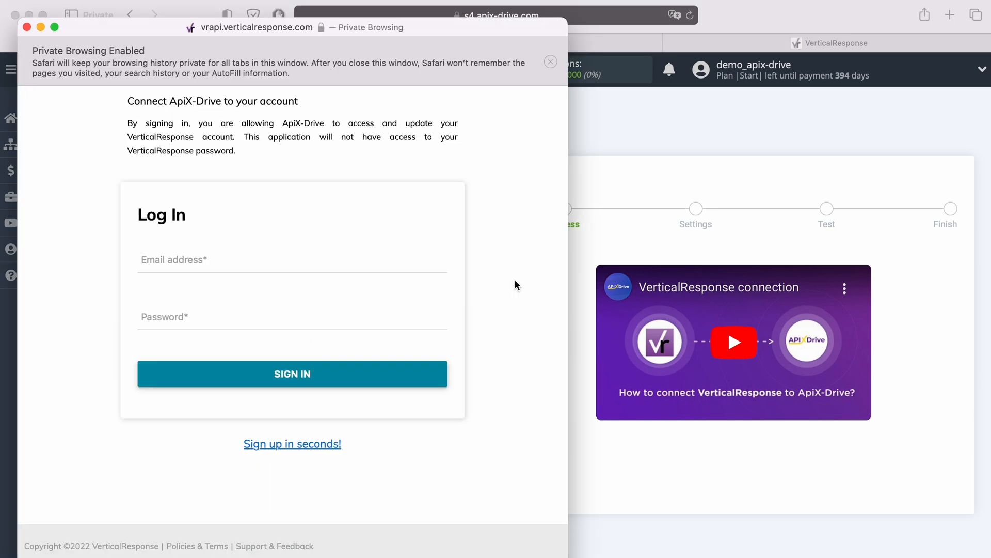
pyautogui.rightClick(197, 258)
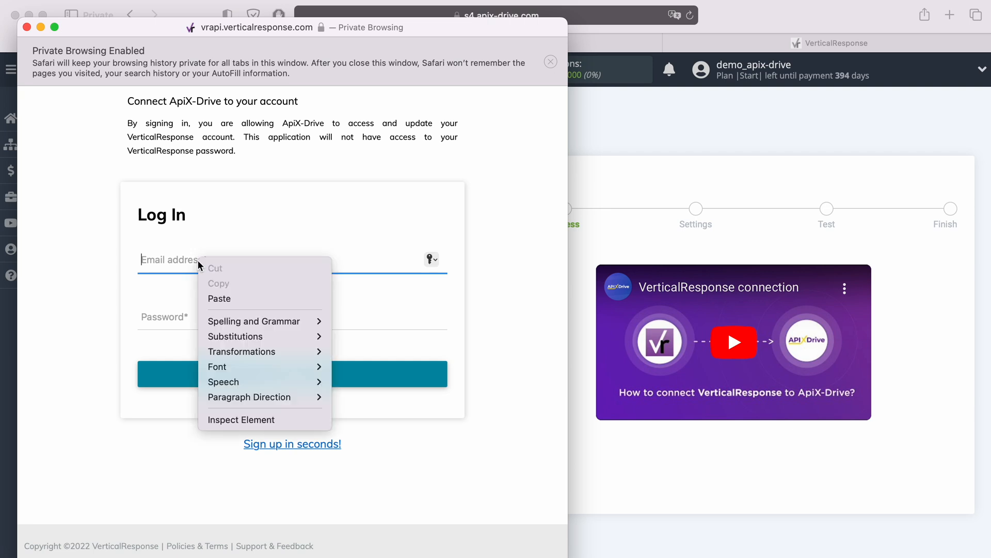
pyautogui.click(219, 297)
pyautogui.click(204, 320)
pyautogui.write('••••••••')
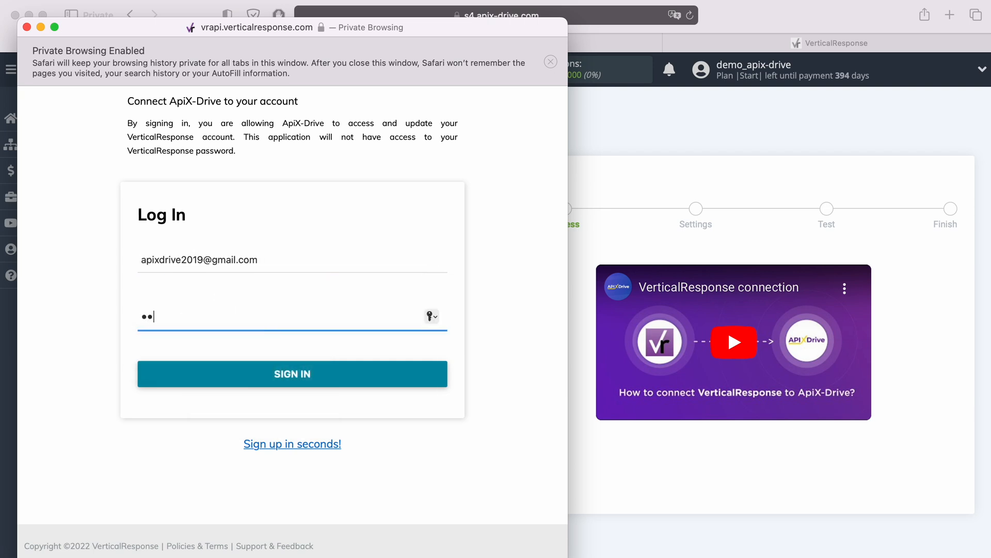
pyautogui.write('•••••')
pyautogui.click(326, 378)
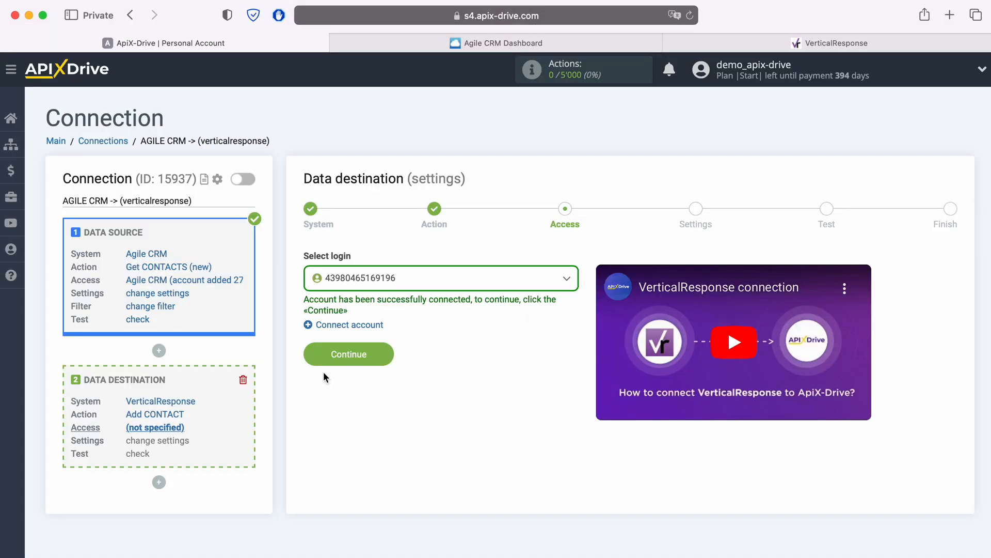
# Step: Select the newly connected VerticalResponse account as the destination login and proceed to the settings
pyautogui.click(440, 275)
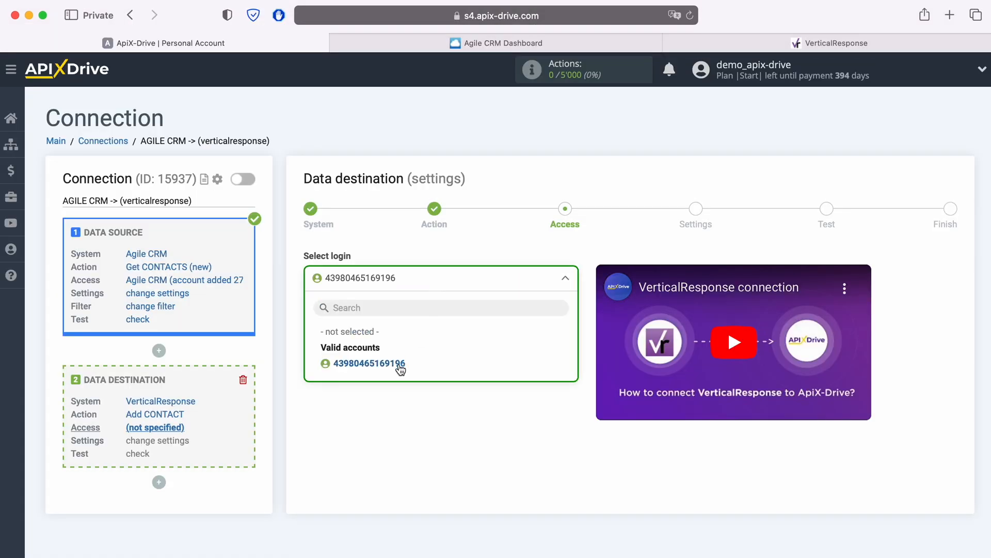
pyautogui.click(401, 367)
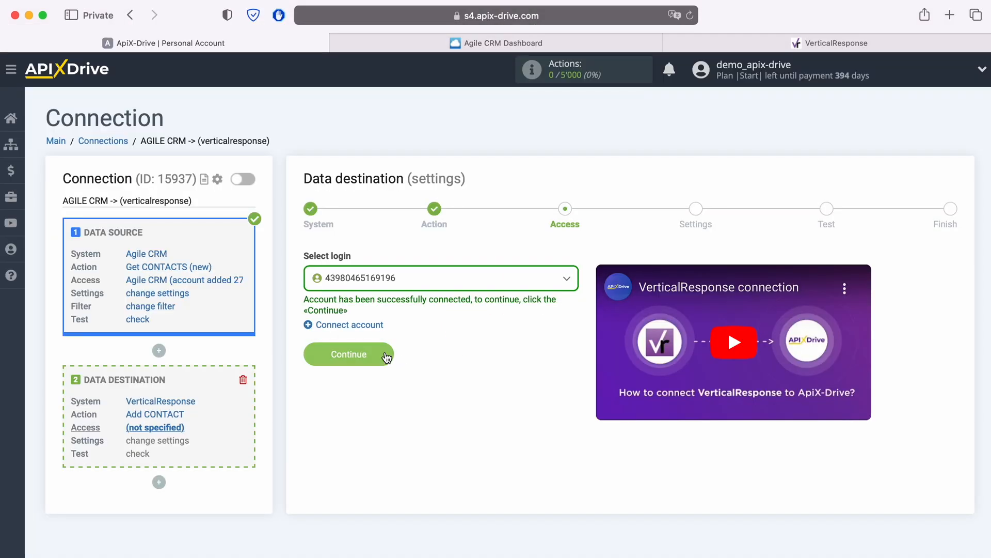
pyautogui.click(384, 353)
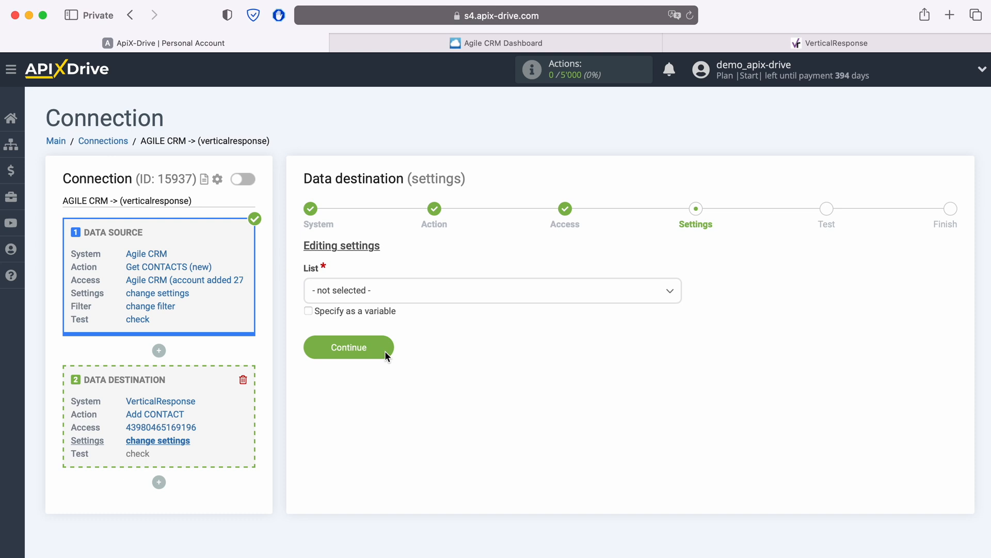
# Step: Set the destination list to All Contacts and map the E-mail field to Agile CRM's e-mail Value variable
pyautogui.click(422, 290)
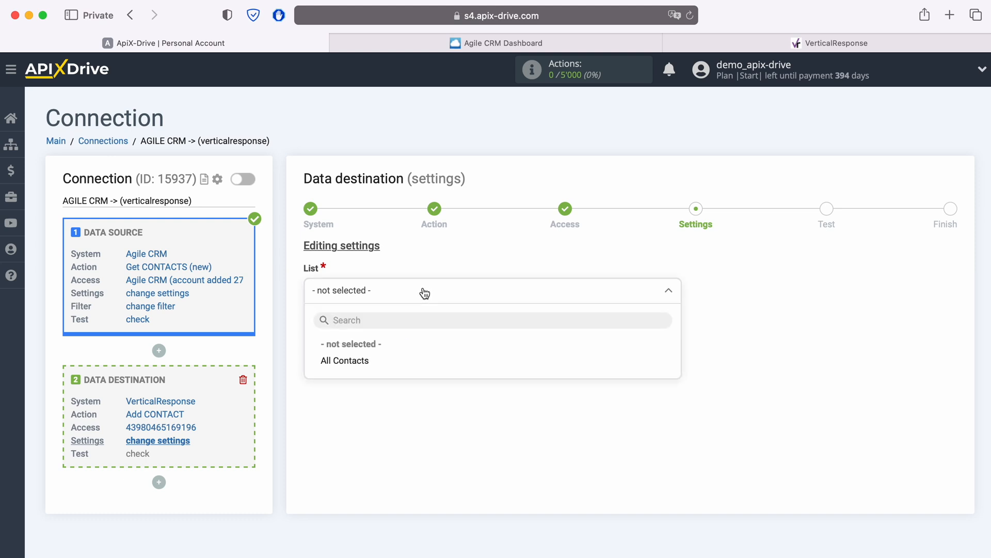
pyautogui.click(363, 362)
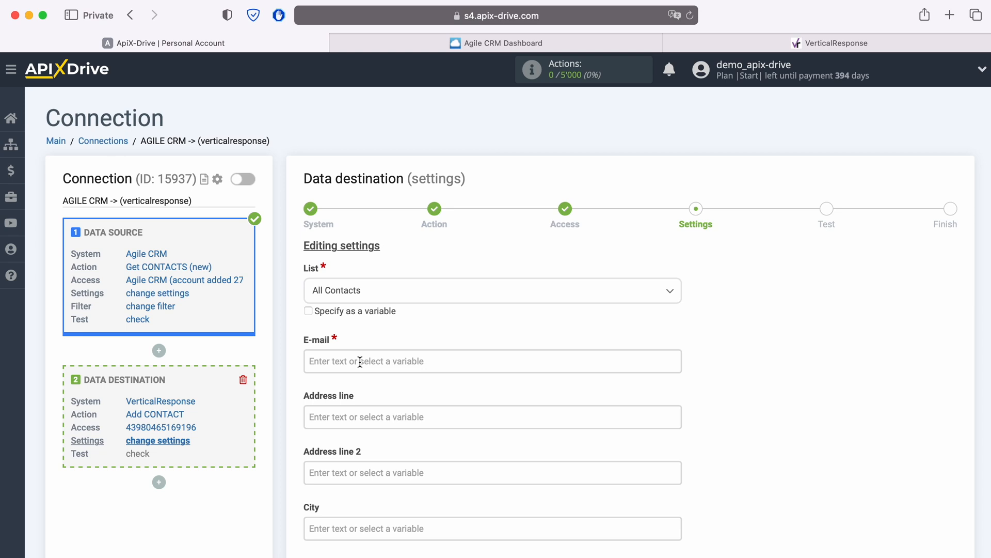
pyautogui.click(360, 362)
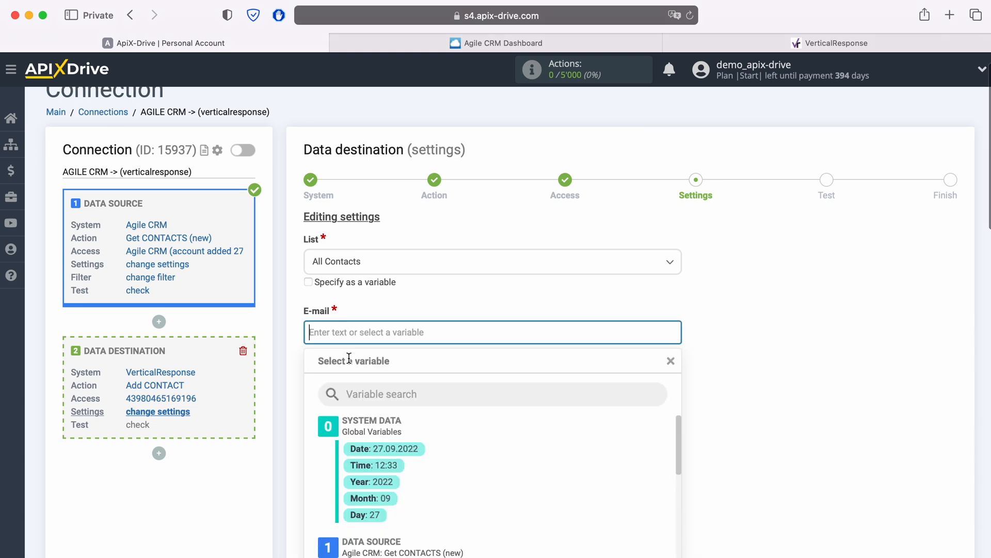
pyautogui.scroll(-5, 360, 362)
pyautogui.scroll(-5, 522, 360)
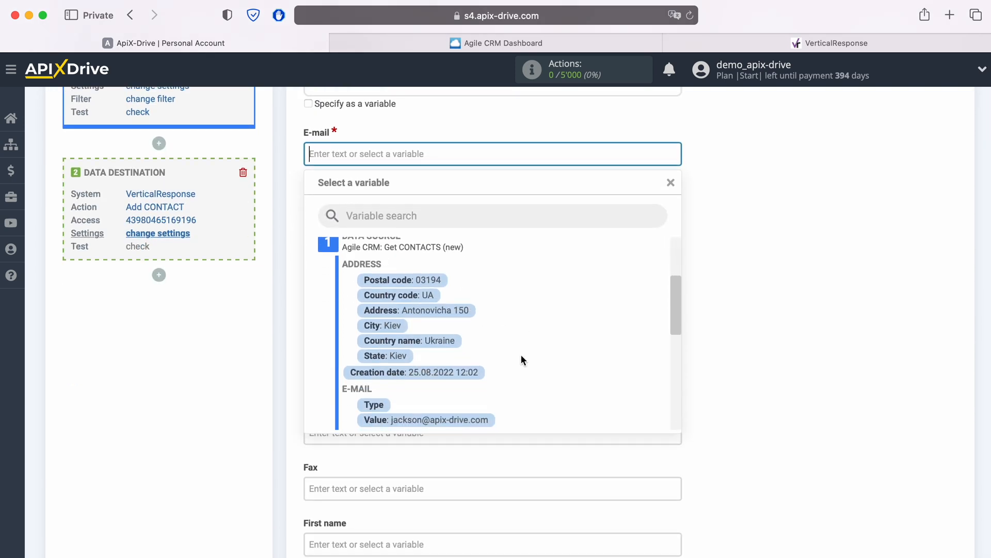
pyautogui.click(480, 364)
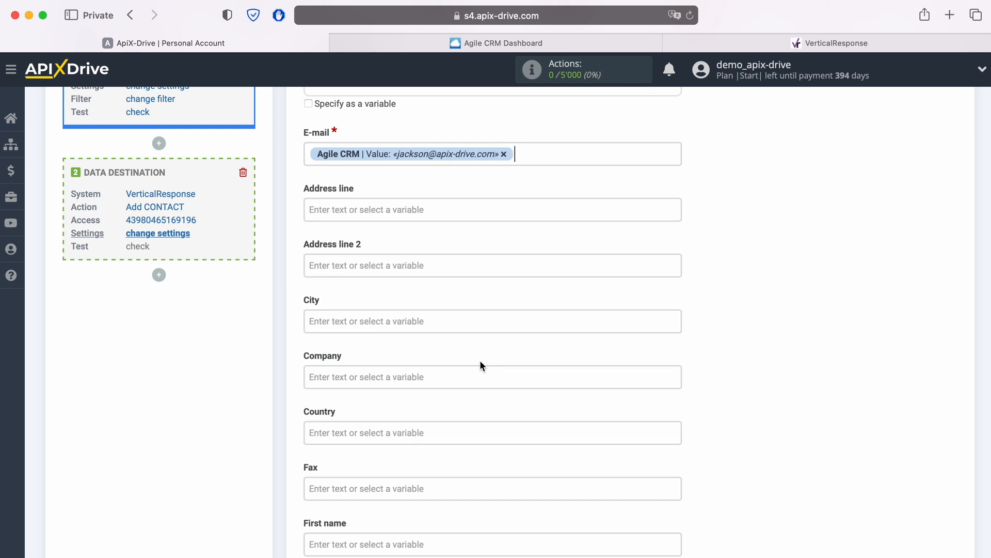
# Step: Map the destination's First name field to the Agile CRM First name variable
pyautogui.scroll(-3, 494, 355)
pyautogui.scroll(-3, 495, 356)
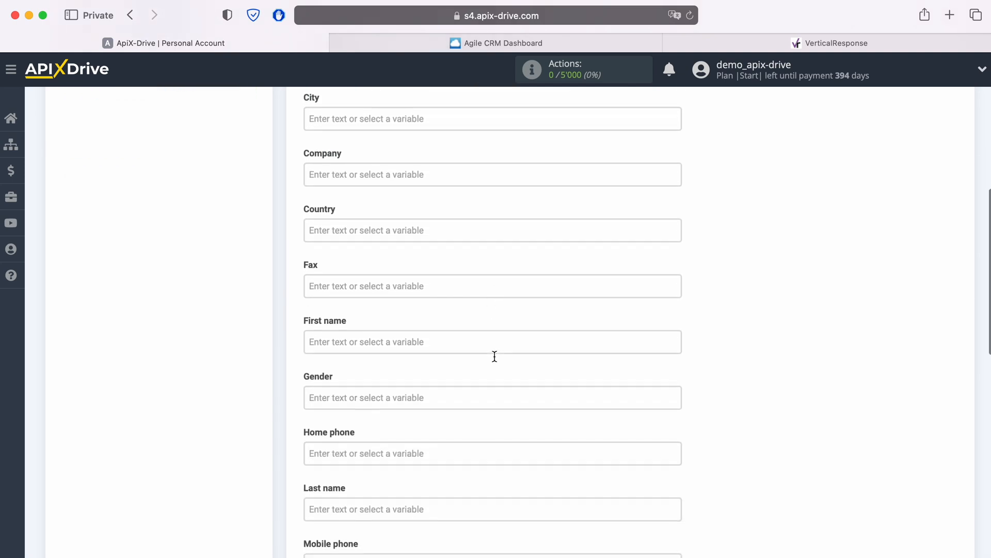
pyautogui.click(422, 304)
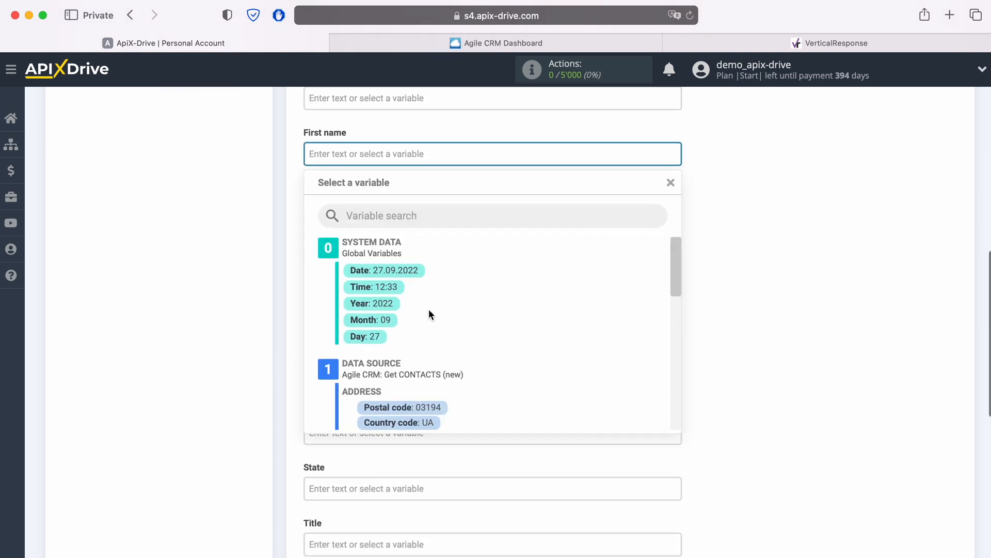
pyautogui.scroll(-3, 504, 322)
pyautogui.scroll(-4, 504, 321)
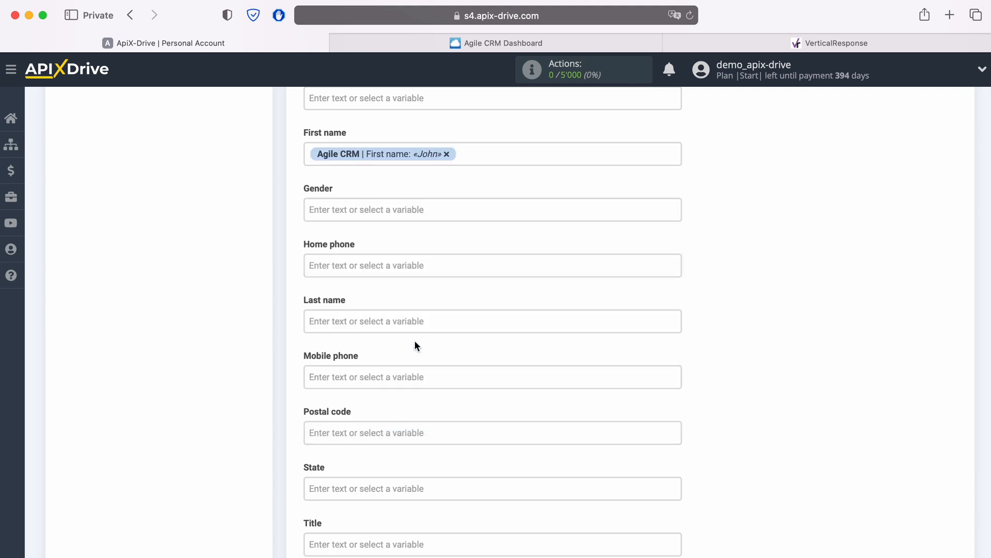
# Step: Map the Home phone field to the Value variable under Agile CRM's Phone group
pyautogui.click(392, 265)
pyautogui.scroll(-8, 532, 358)
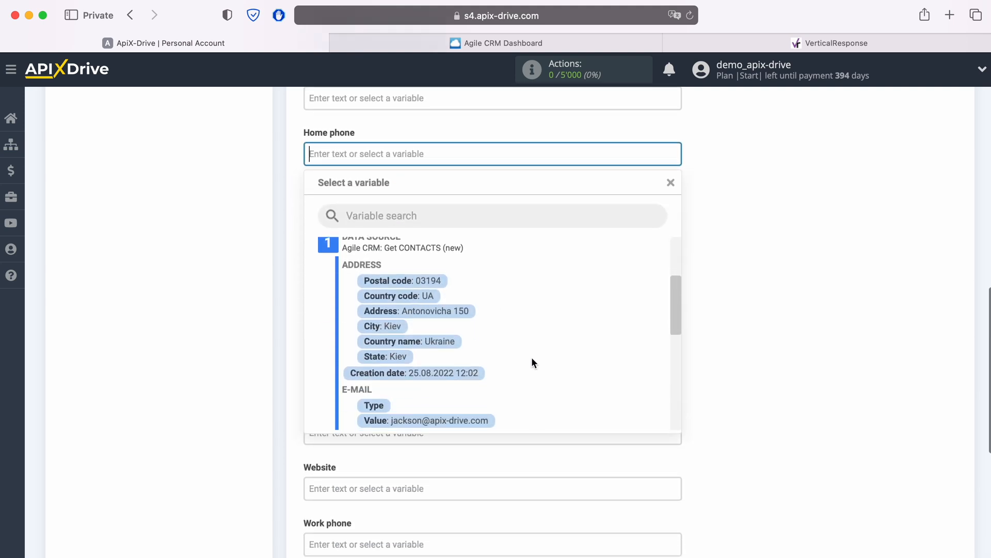
pyautogui.scroll(-5, 532, 361)
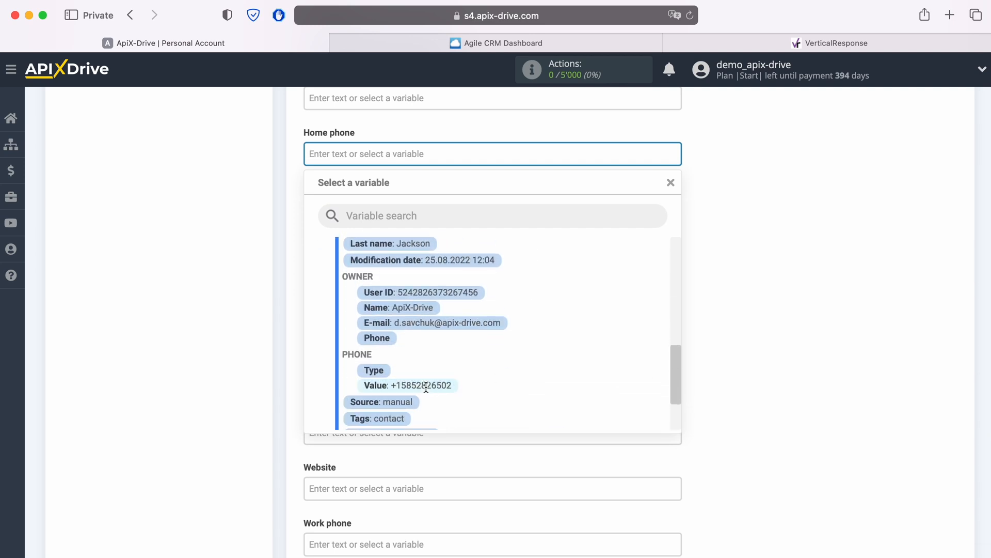
pyautogui.click(426, 386)
# Step: Map the destination's Last name field to the Agile CRM Last name variable
pyautogui.click(370, 213)
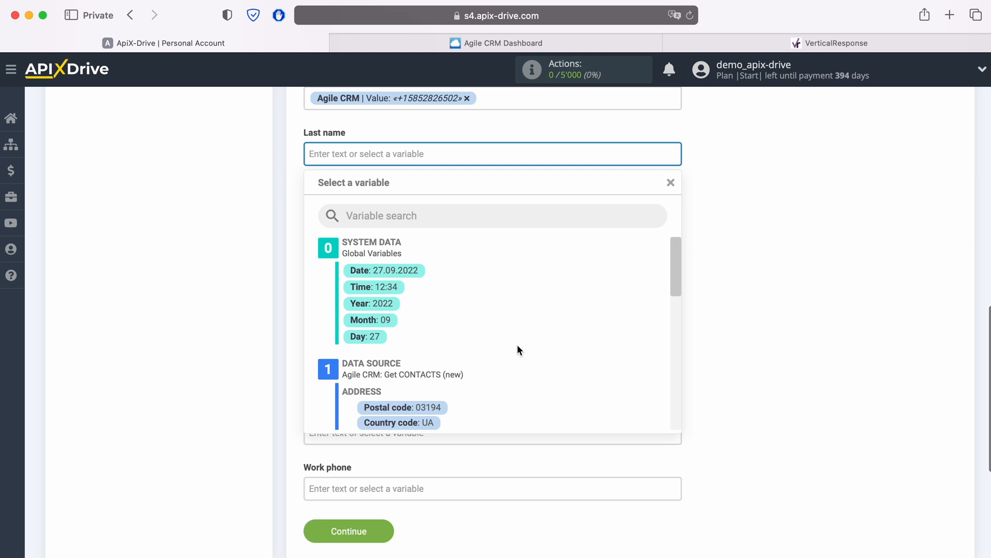
pyautogui.scroll(-5, 517, 346)
pyautogui.scroll(-5, 517, 345)
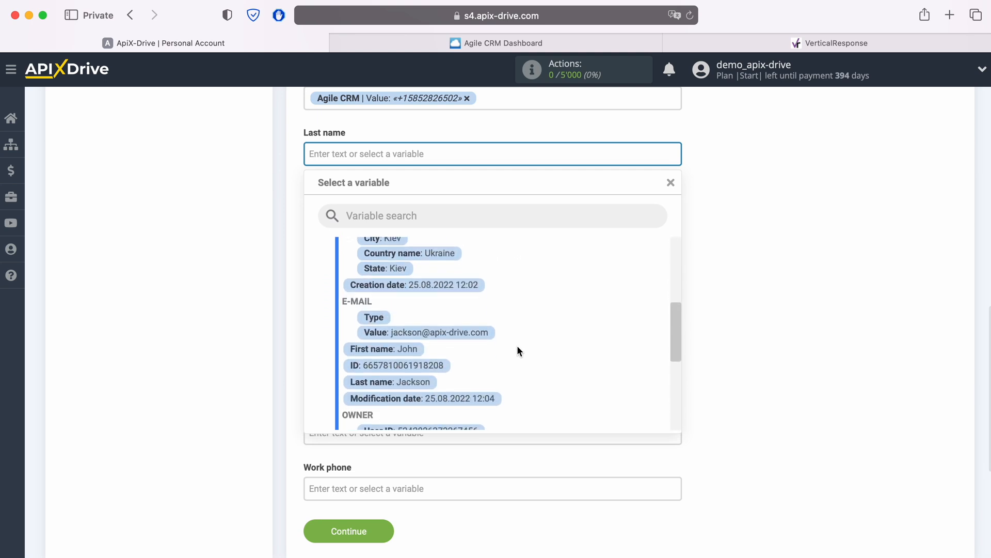
pyautogui.click(401, 381)
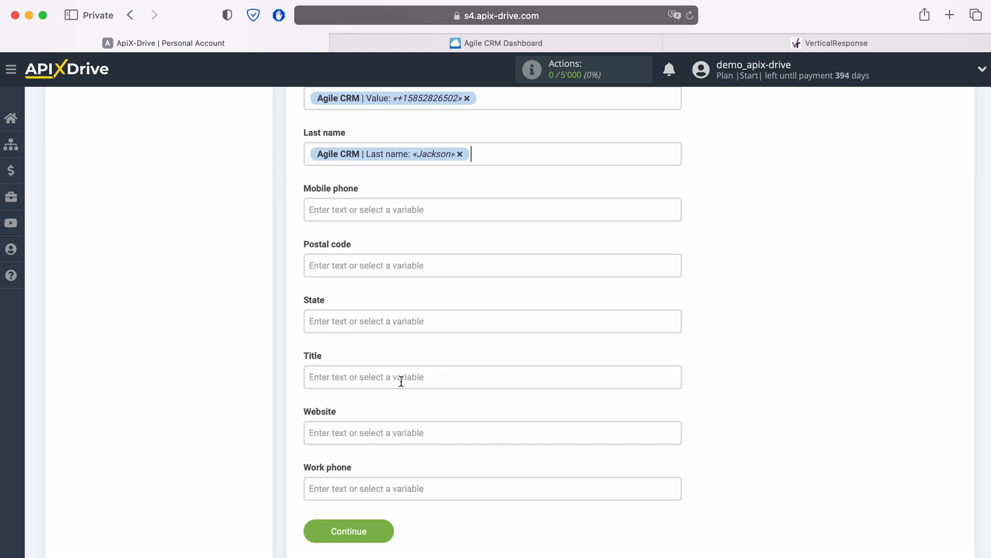
# Step: Map the Mobile phone field to the Agile CRM phone Value variable
pyautogui.click(384, 209)
pyautogui.scroll(-6, 534, 341)
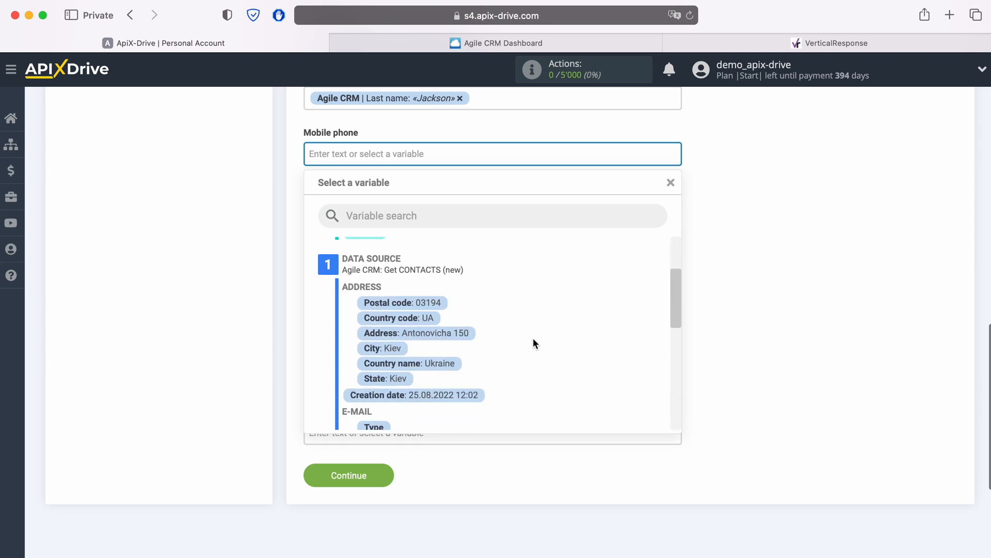
pyautogui.scroll(-5, 533, 341)
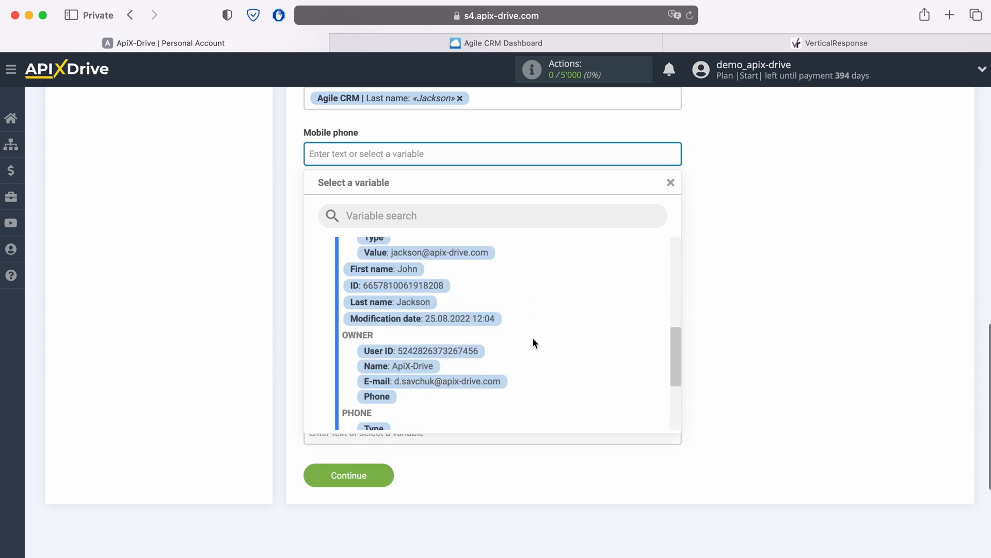
pyautogui.click(449, 376)
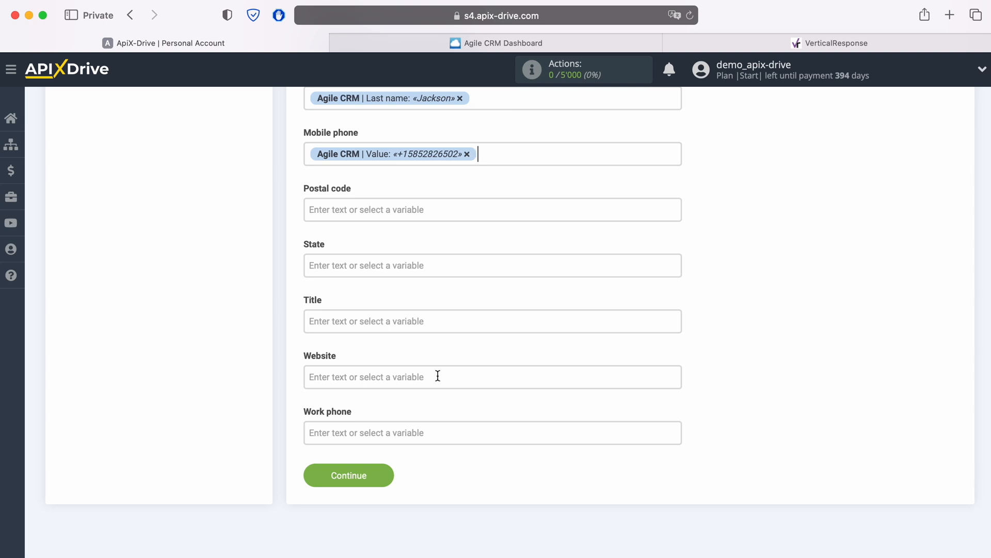
# Step: Enter "New CONTACT from AgileCRM" as the fixed text of the Title field
pyautogui.click(389, 321)
pyautogui.write('New')
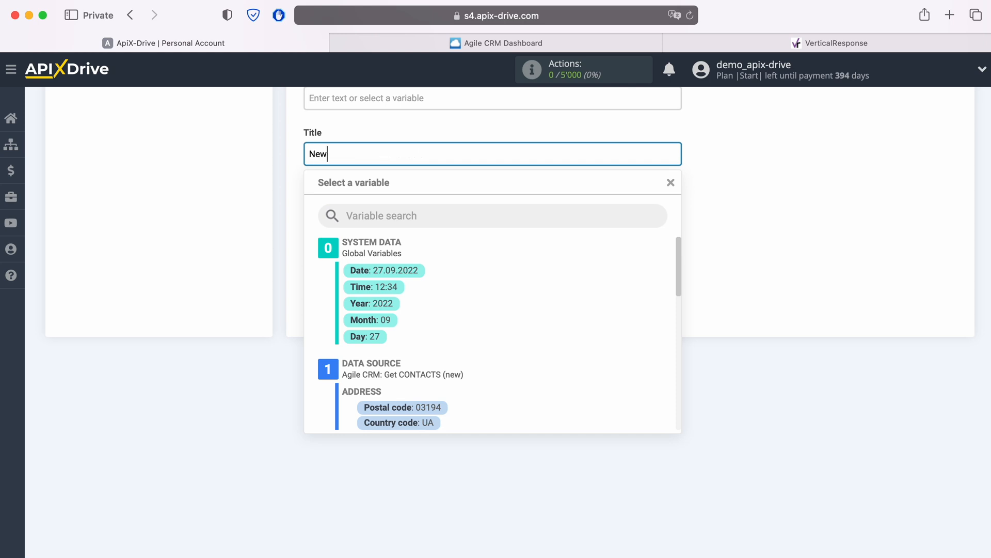
pyautogui.write(' CONTACT from AgileCRM')
pyautogui.click(299, 186)
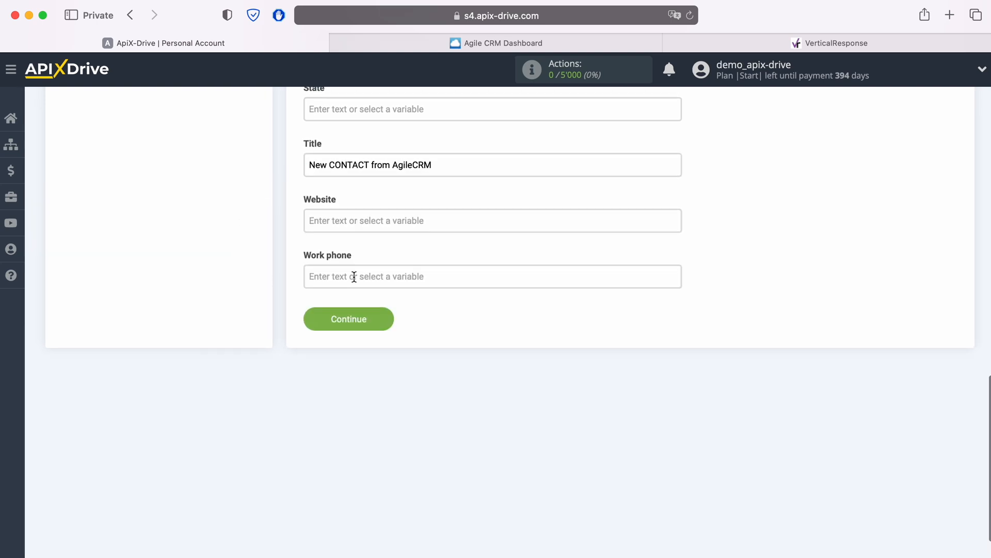
# Step: Map the Website field to the Value variable under Agile CRM's Website group
pyautogui.click(361, 219)
pyautogui.scroll(-3, 497, 349)
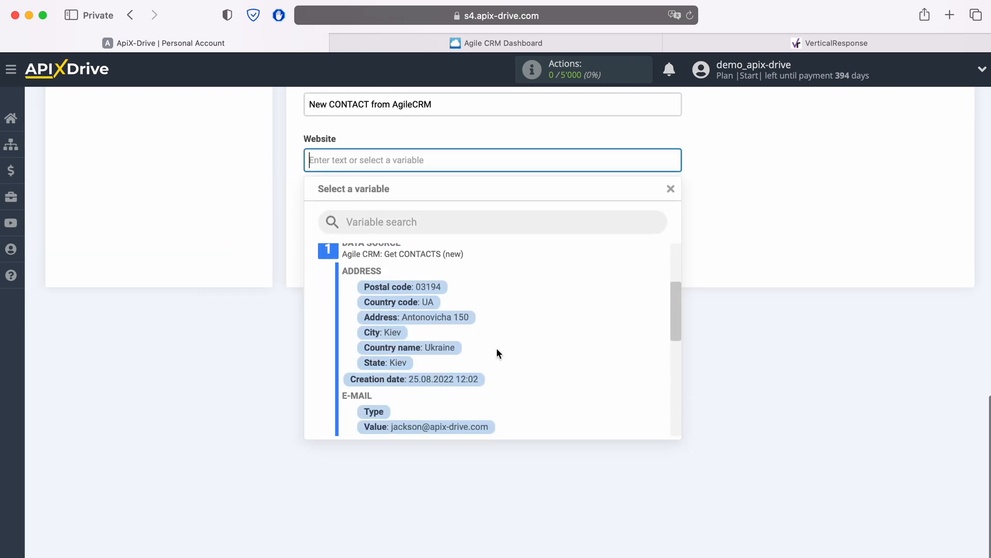
pyautogui.scroll(-5, 497, 349)
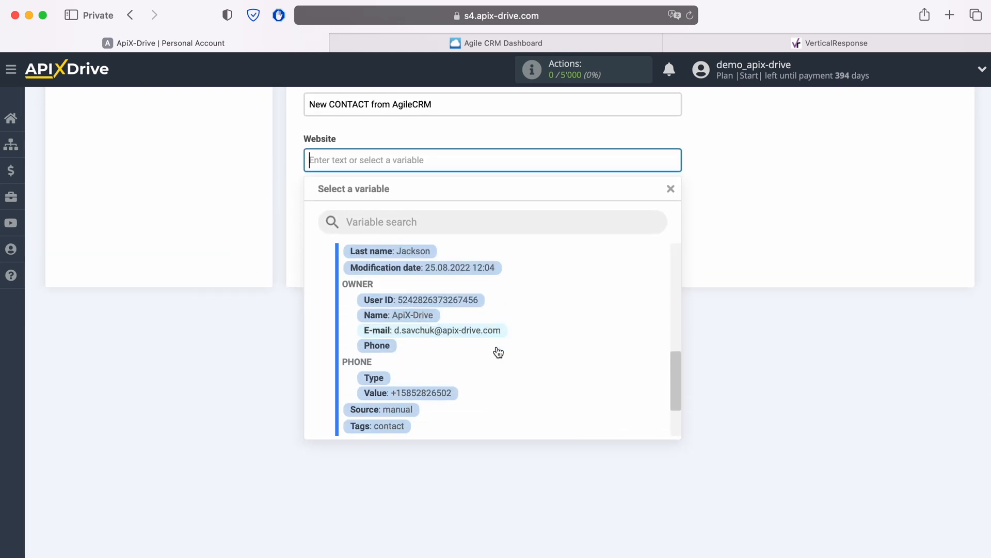
pyautogui.scroll(-3, 499, 353)
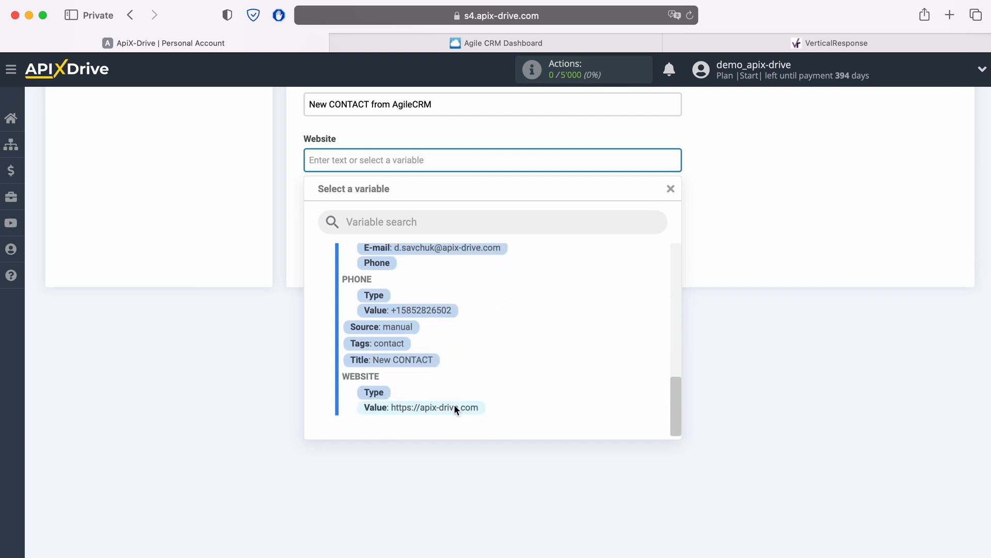
pyautogui.click(454, 407)
# Step: Map the Work phone field to the Agile CRM phone Value variable
pyautogui.click(398, 219)
pyautogui.scroll(-2, 478, 370)
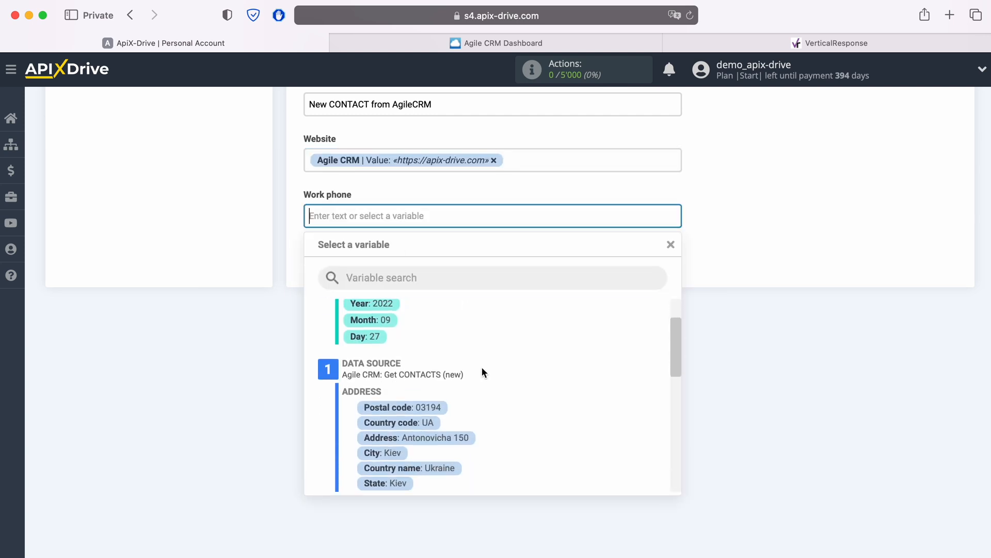
pyautogui.scroll(-5, 483, 369)
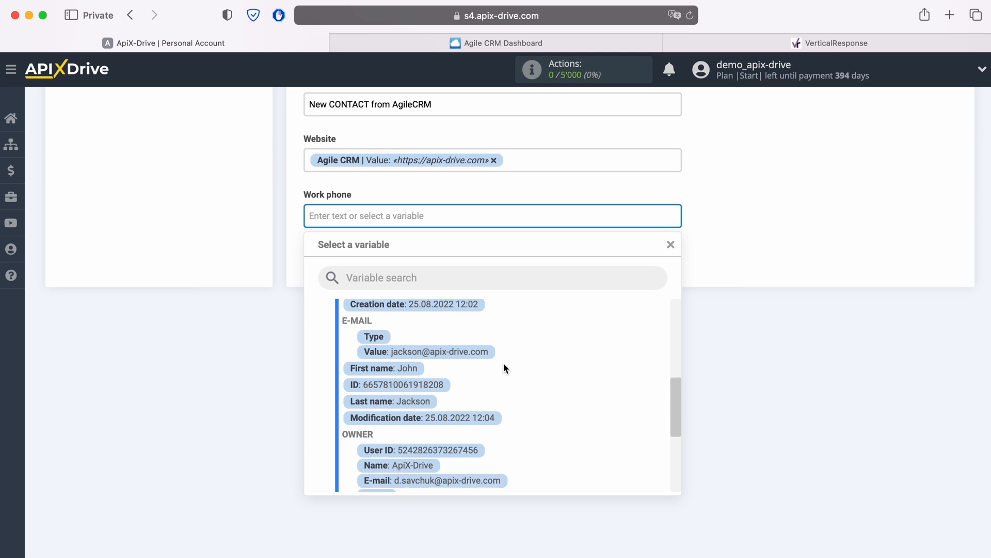
pyautogui.scroll(-5, 504, 362)
pyautogui.click(442, 424)
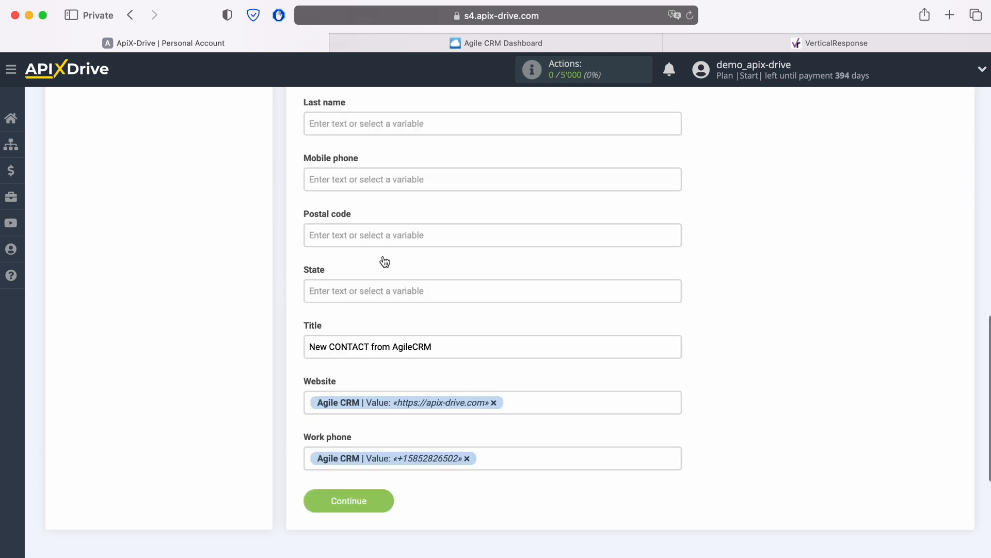
# Step: Map the required E-mail field to the Value variable under Agile CRM's E-mail group
pyautogui.scroll(10, 385, 262)
pyautogui.click(351, 159)
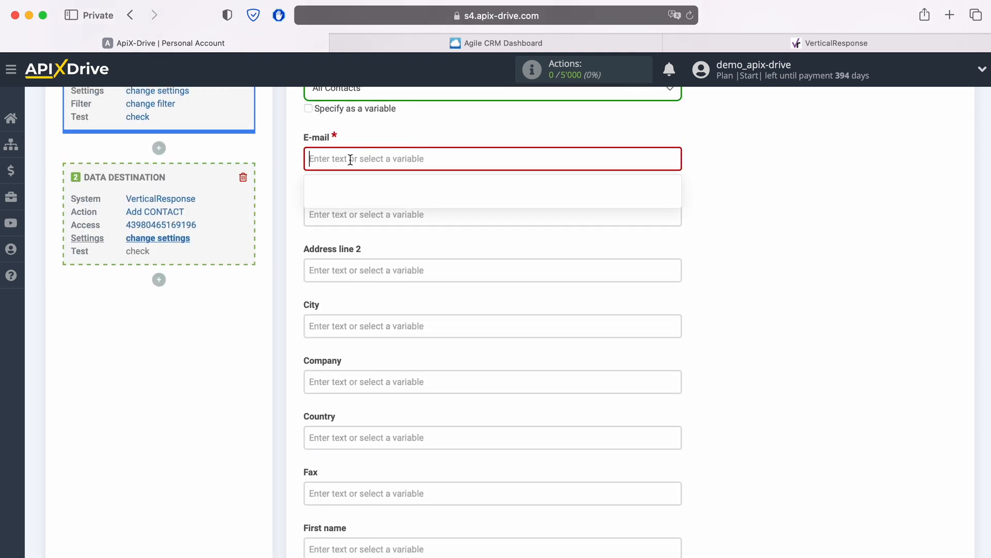
pyautogui.scroll(-5, 472, 282)
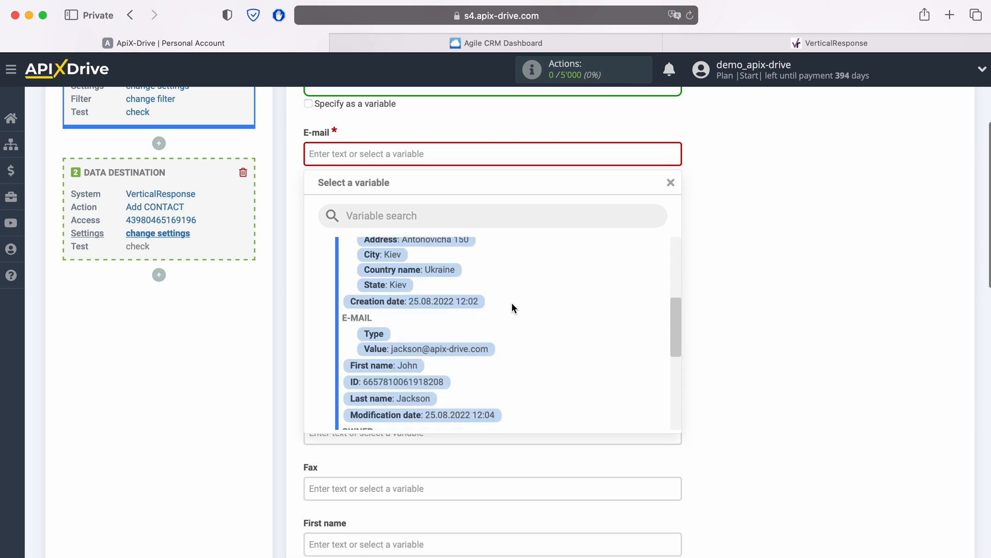
pyautogui.click(458, 348)
# Step: Map the destination's First name field to the Agile CRM First name variable
pyautogui.scroll(-2, 460, 332)
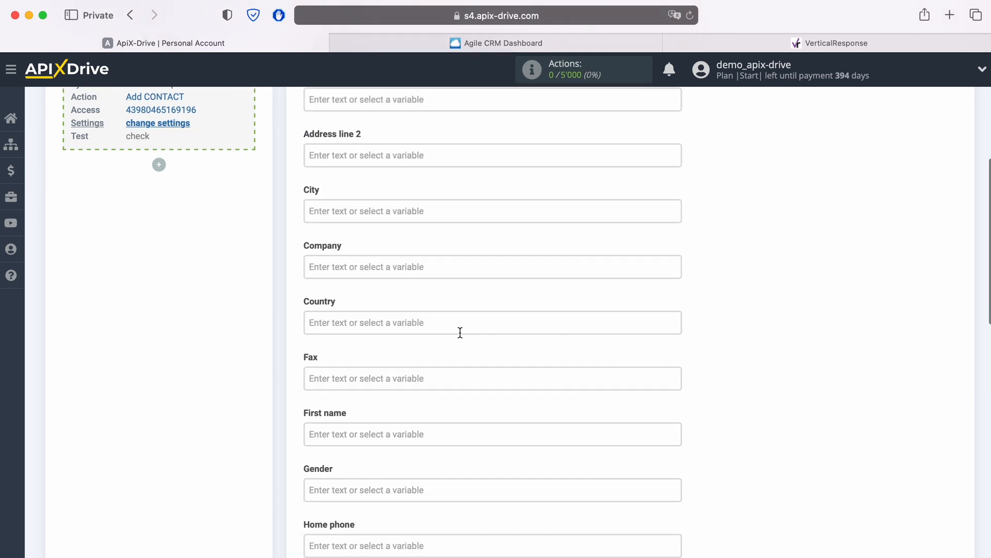
pyautogui.scroll(-4, 460, 333)
pyautogui.click(396, 266)
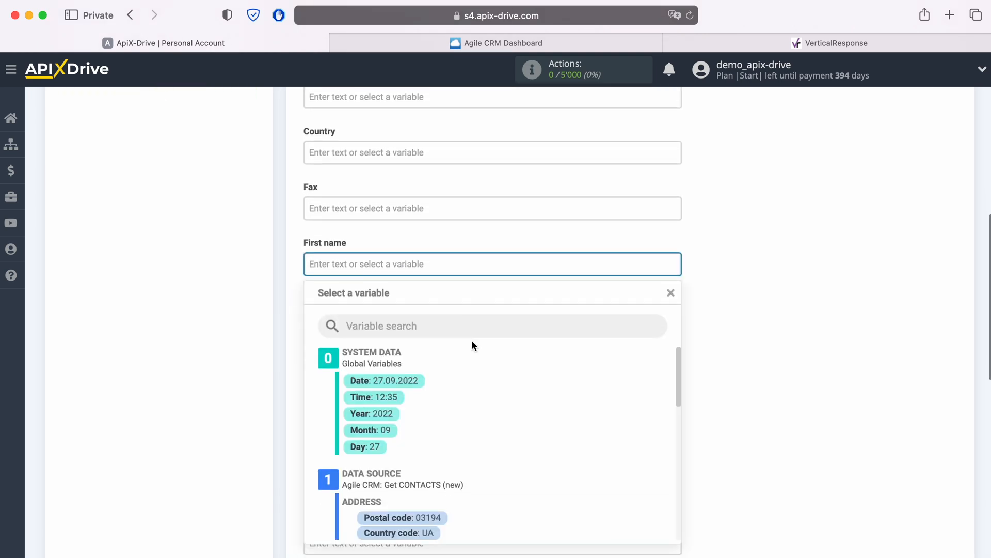
pyautogui.scroll(-10, 478, 340)
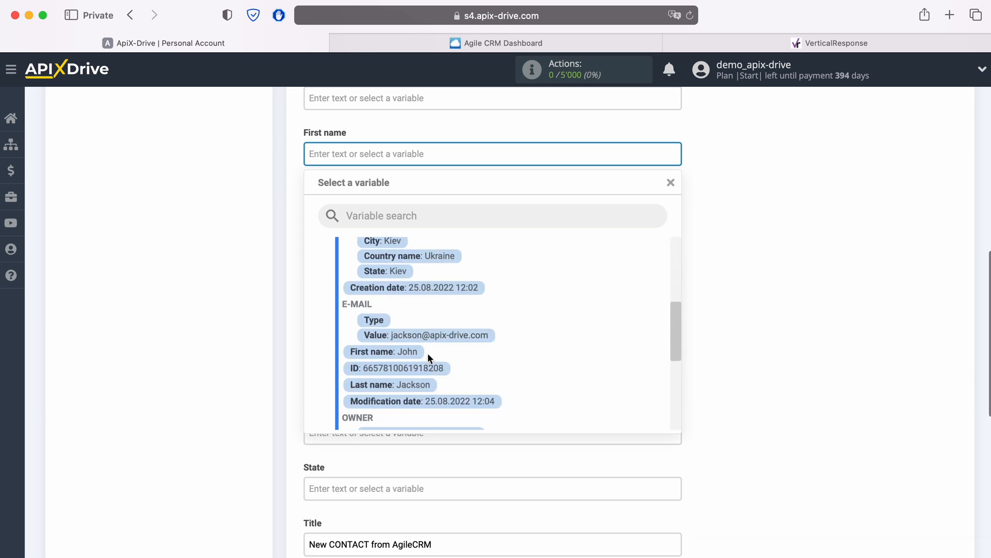
pyautogui.click(392, 352)
# Step: Map the Home phone field to the Value variable under Agile CRM's Phone group
pyautogui.click(401, 265)
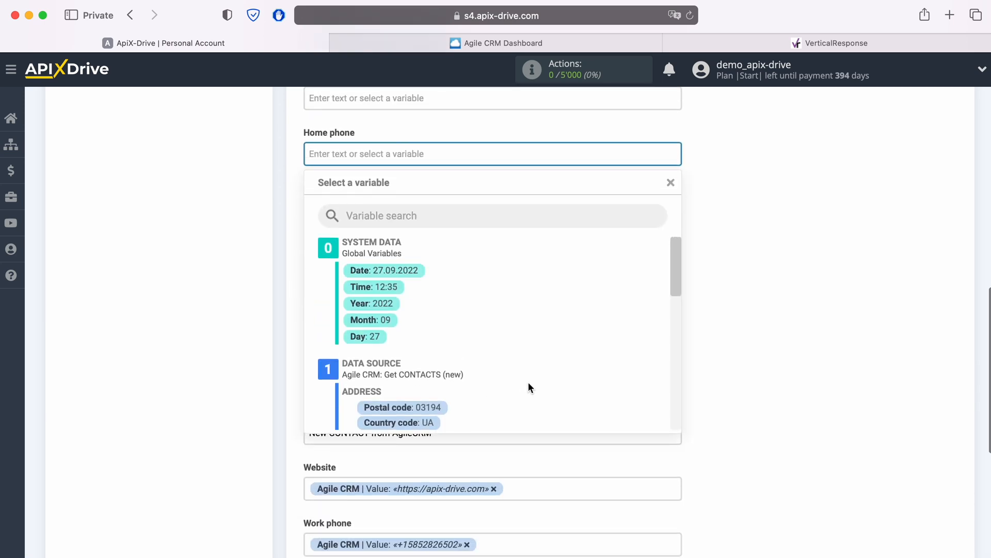
pyautogui.scroll(-6, 527, 382)
pyautogui.scroll(-5, 522, 380)
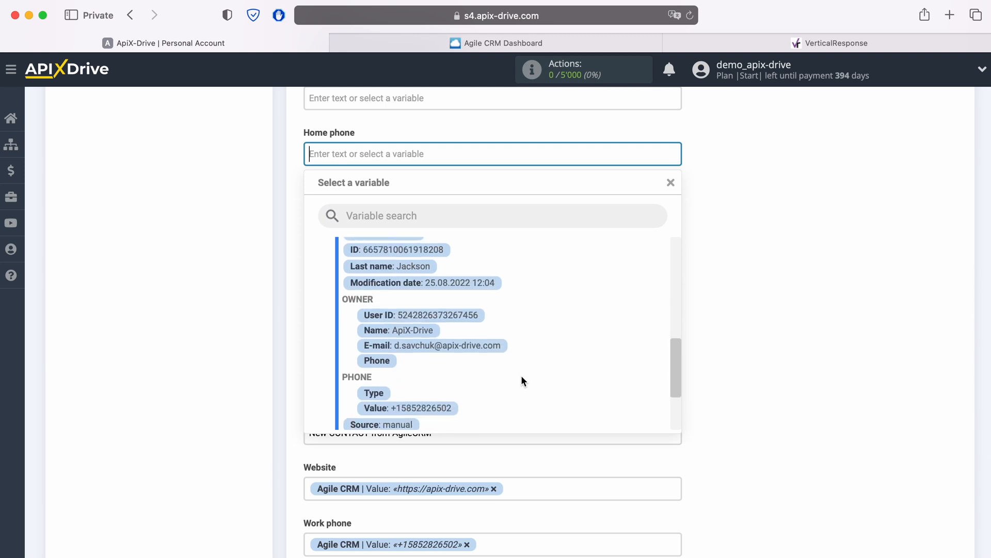
pyautogui.click(442, 366)
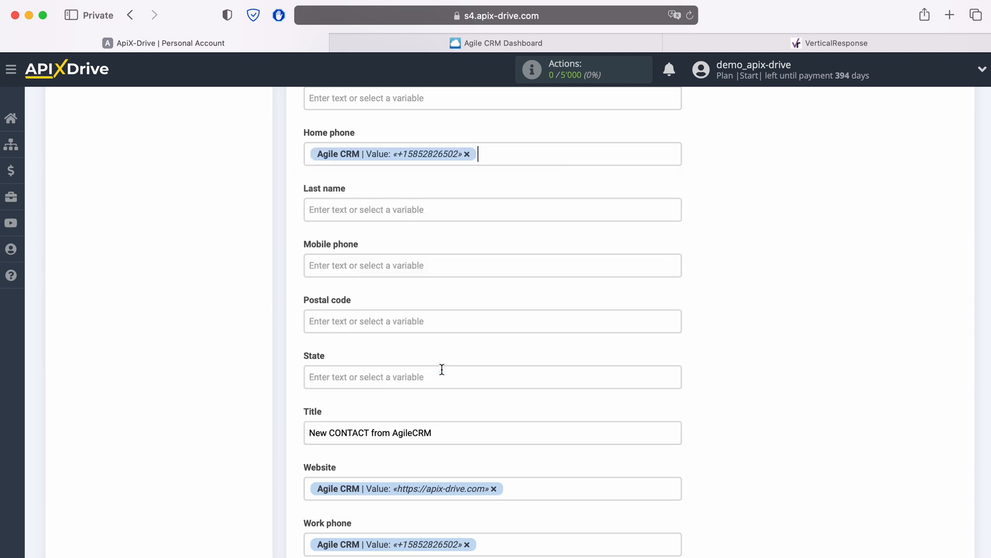
# Step: Map the destination's Last name field to the Agile CRM Last name variable
pyautogui.click(408, 209)
pyautogui.scroll(-5, 534, 341)
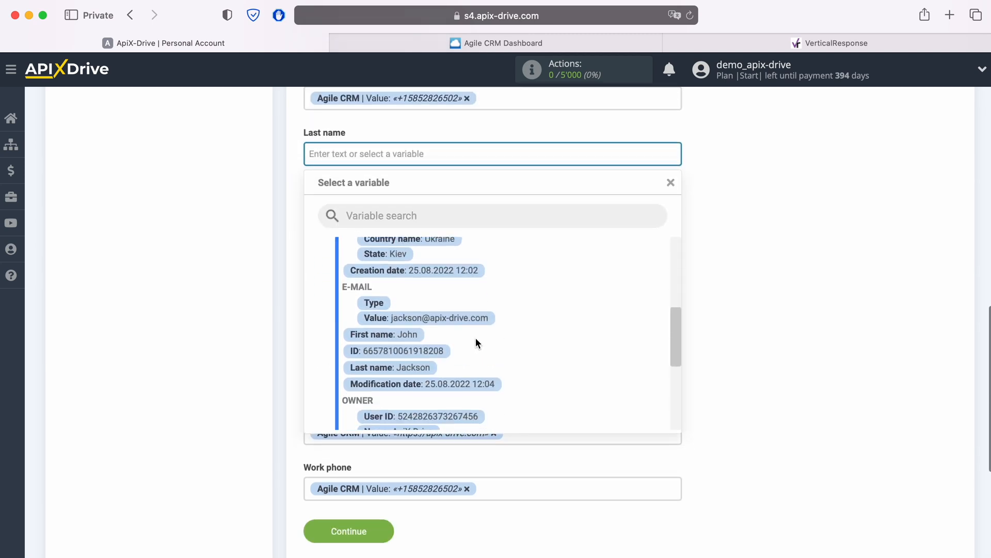
pyautogui.click(430, 344)
# Step: Map the Mobile phone field to the Value variable under Agile CRM's Phone group
pyautogui.click(420, 211)
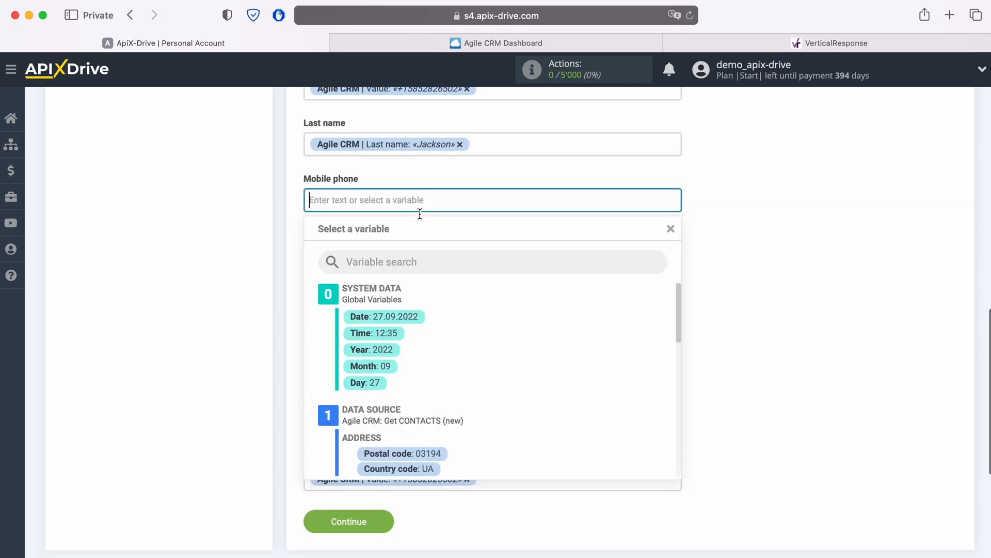
pyautogui.scroll(-5, 516, 321)
pyautogui.scroll(-5, 516, 317)
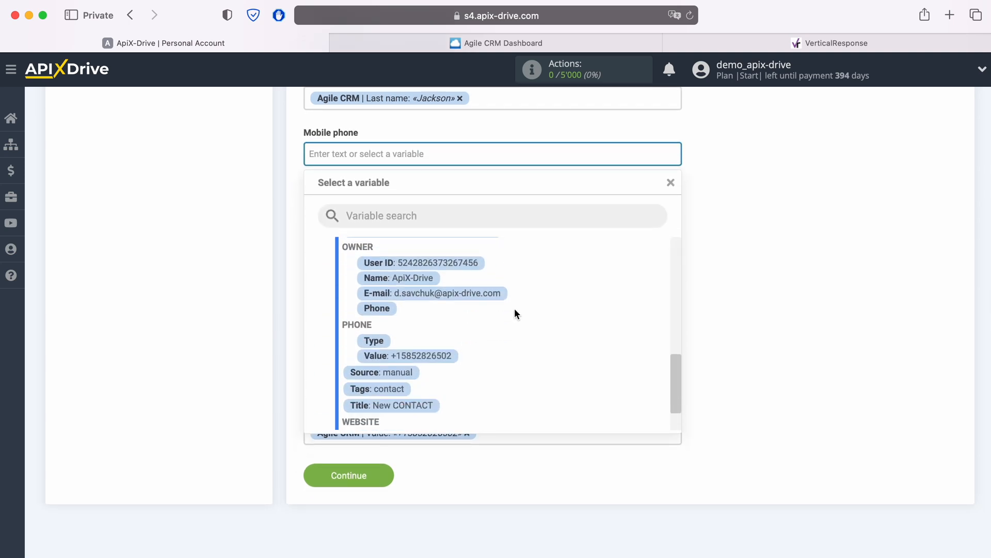
pyautogui.click(438, 360)
# Step: Submit the destination field mapping and send the test data to VerticalResponse
pyautogui.scroll(-3, 564, 330)
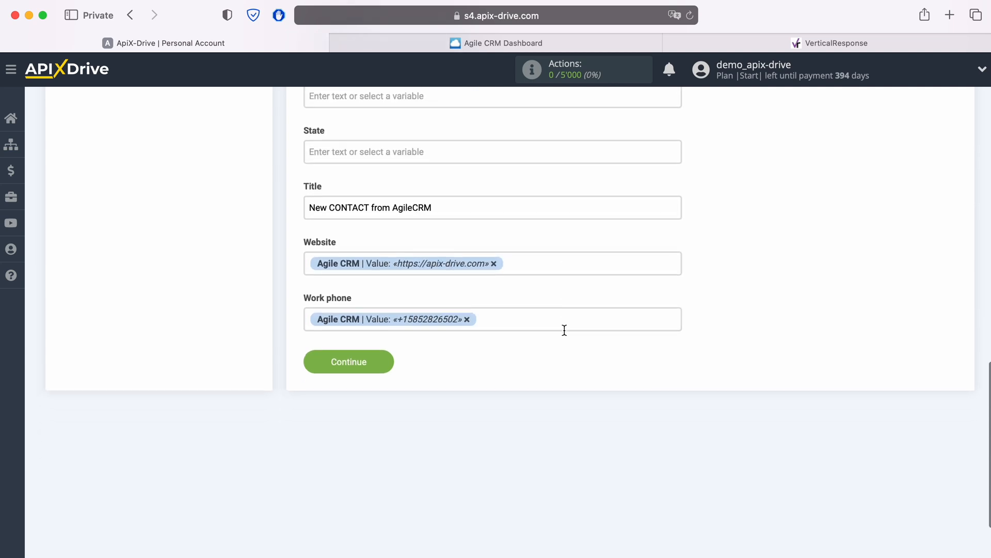
pyautogui.scroll(3, 548, 321)
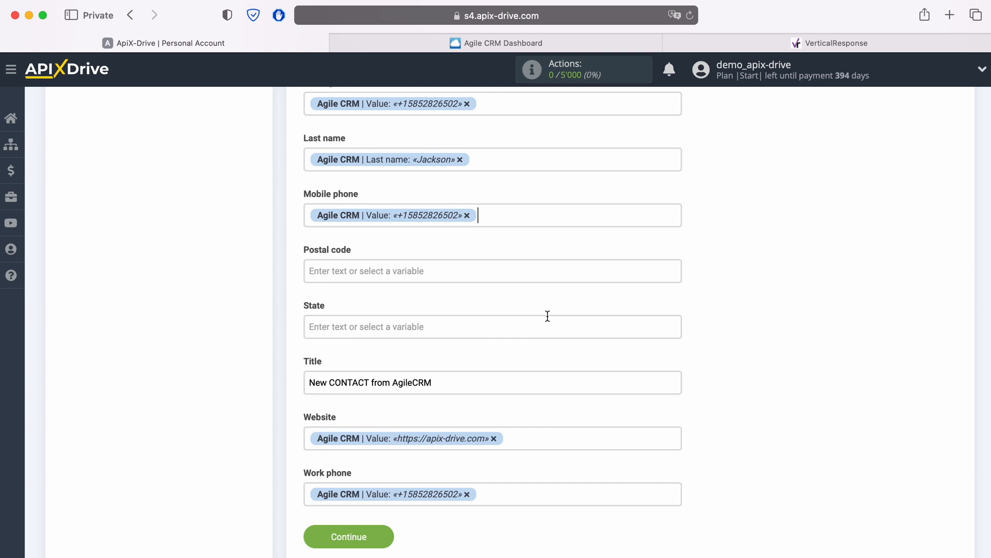
pyautogui.click(386, 538)
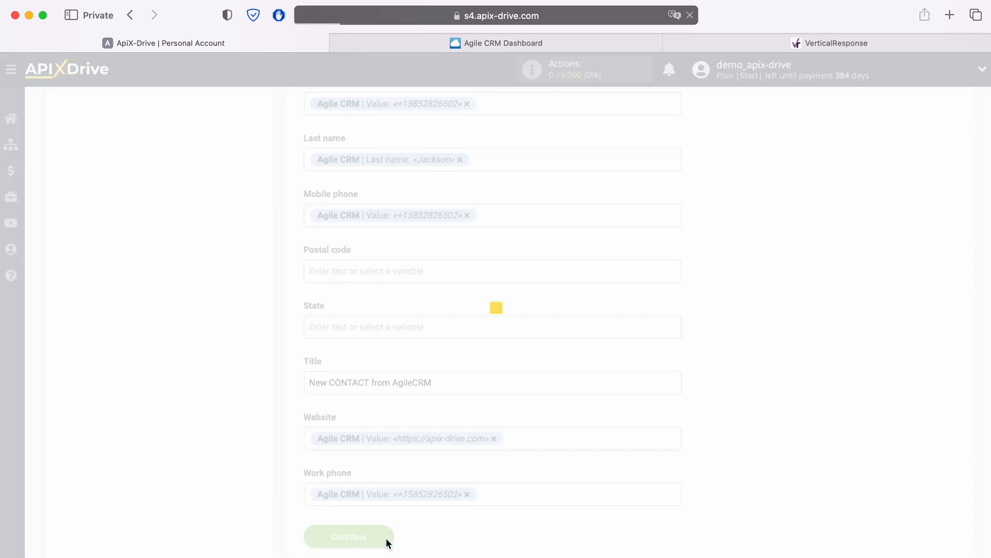
pyautogui.scroll(-2, 515, 403)
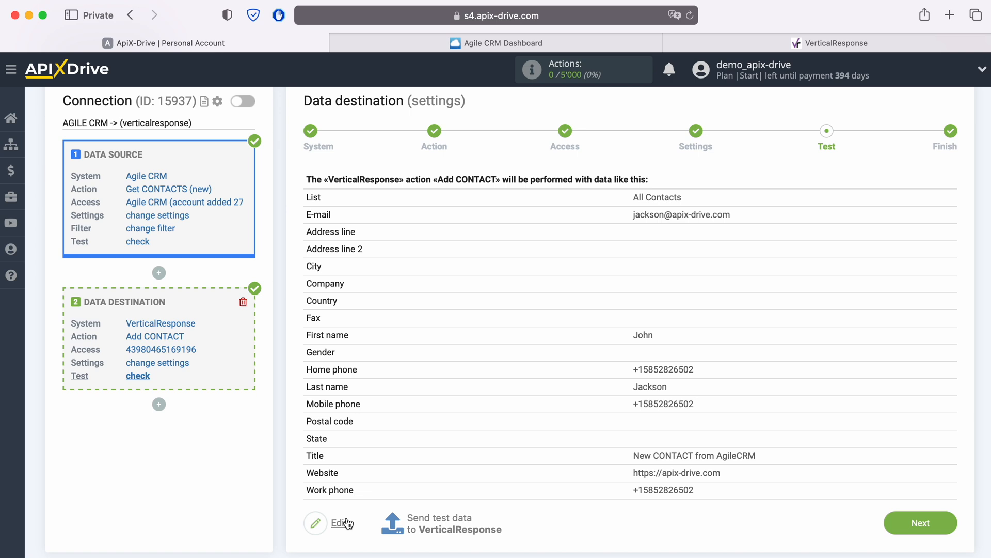
pyautogui.click(436, 516)
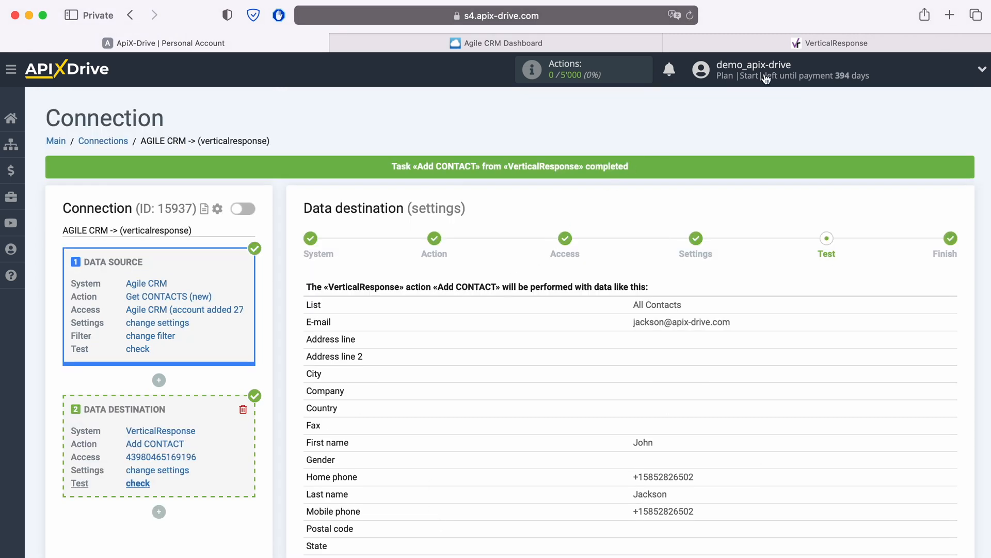
# Step: Switch to VerticalResponse and open the transferred test contact from the All Contacts list to check its personal, contact and address details
pyautogui.click(795, 44)
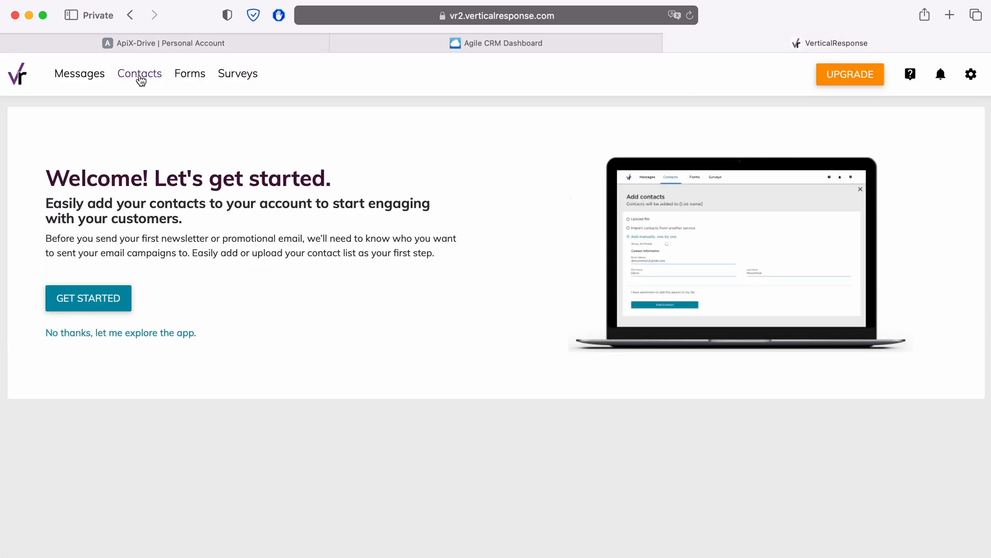
pyautogui.click(138, 75)
pyautogui.click(85, 332)
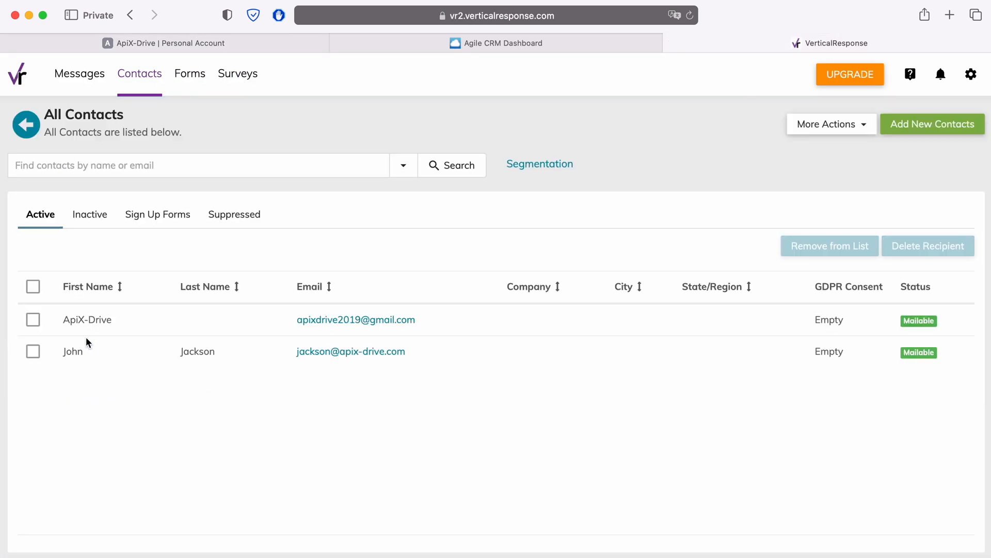
pyautogui.click(313, 352)
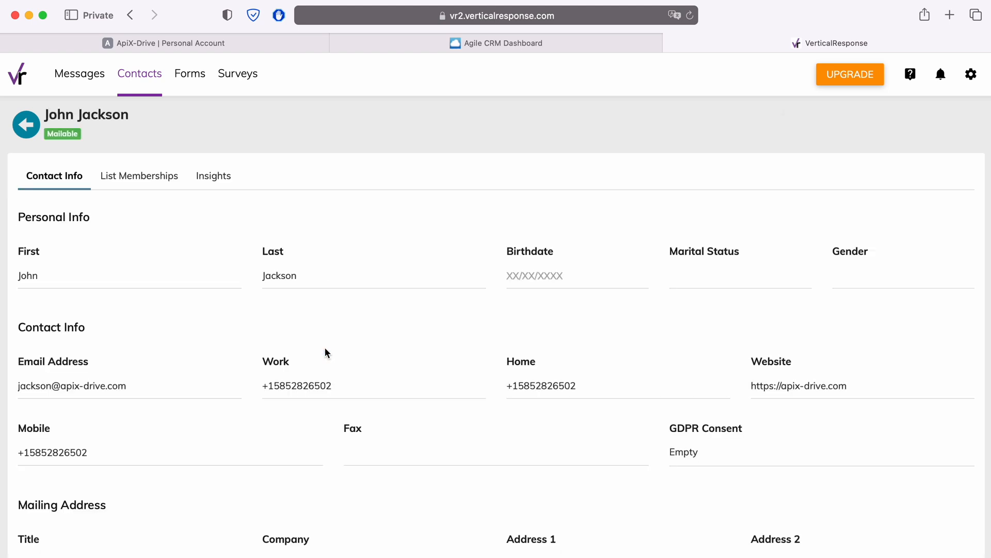
pyautogui.scroll(-3, 325, 353)
pyautogui.scroll(-5, 324, 352)
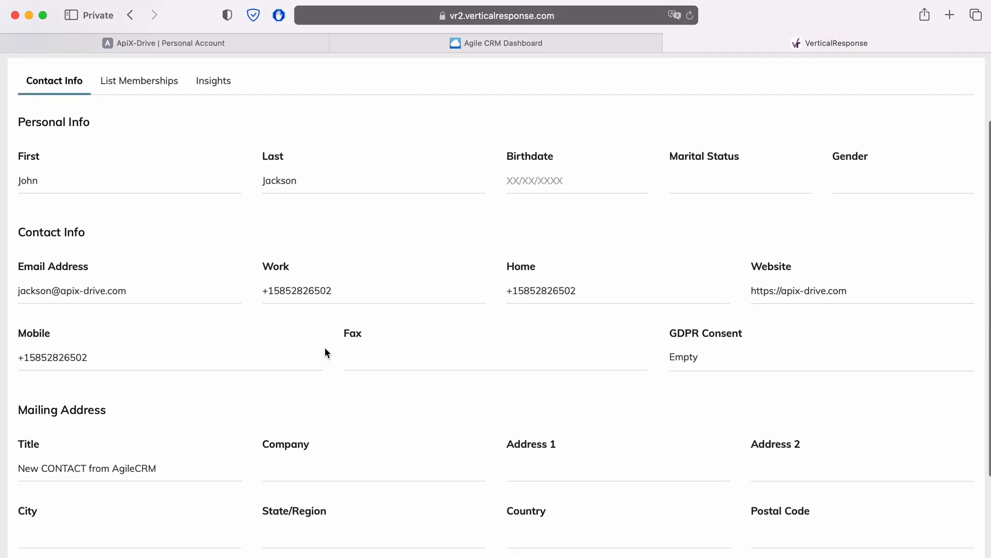
pyautogui.scroll(4, 325, 353)
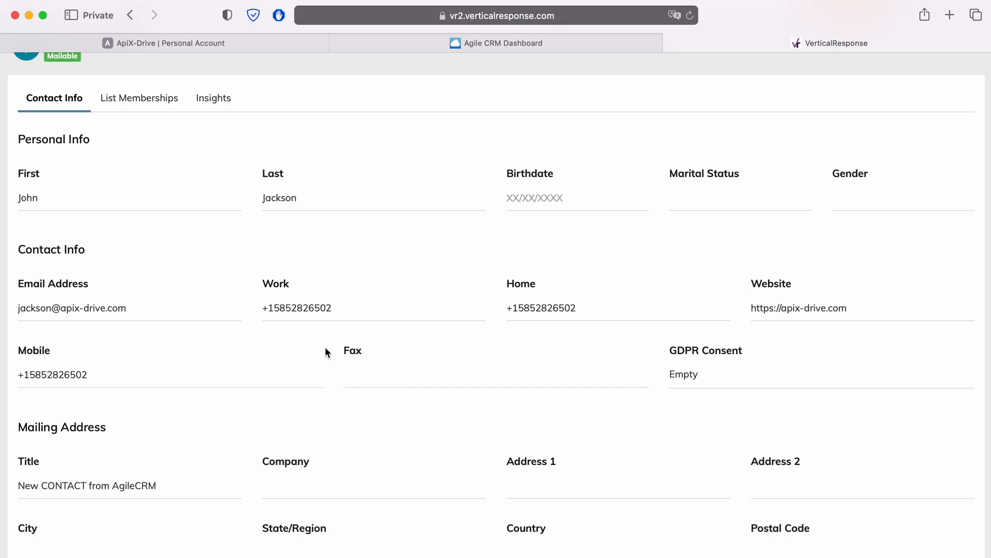
# Step: Switch back to ApiX-Drive, finish the data destination setup and enable auto-update for the connection
pyautogui.click(191, 46)
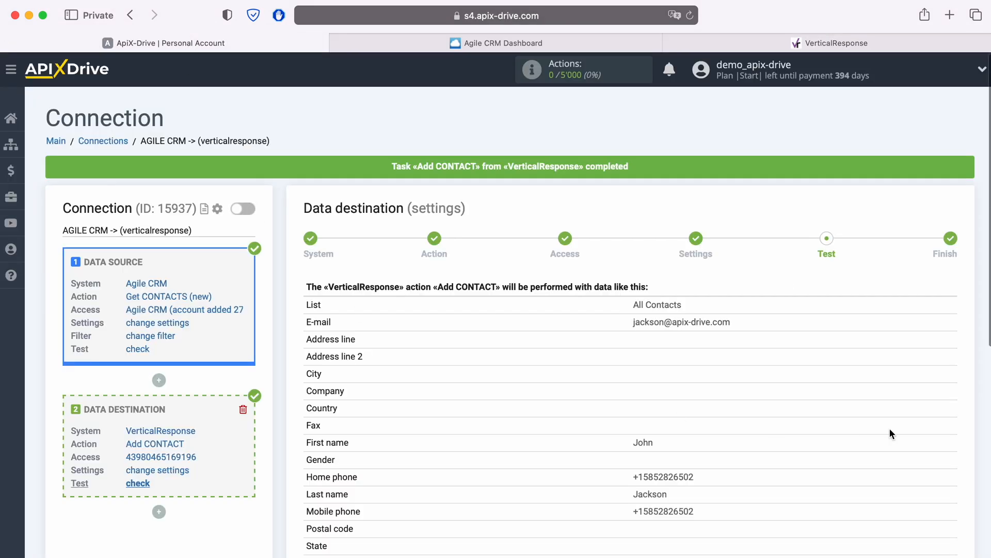
pyautogui.scroll(-3, 890, 429)
pyautogui.click(949, 469)
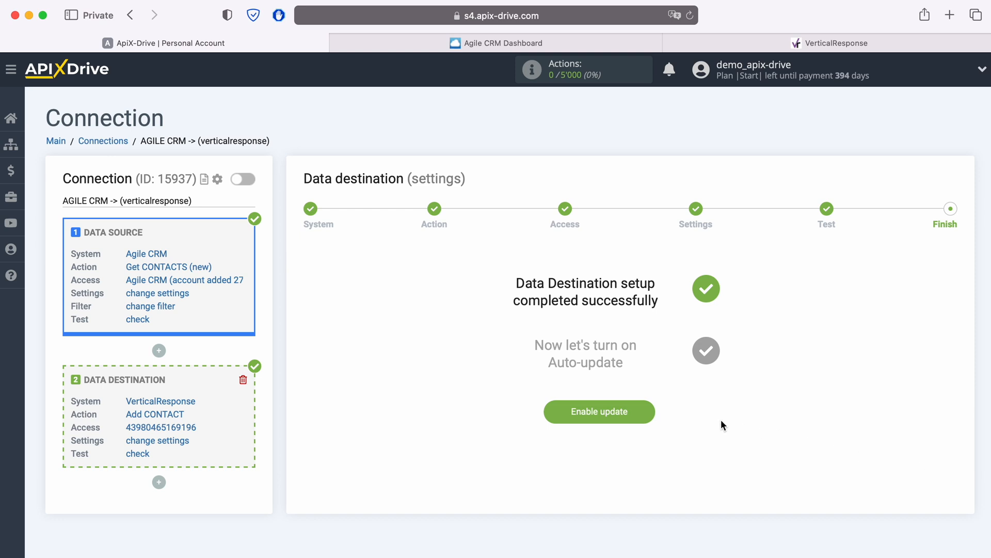
pyautogui.click(648, 412)
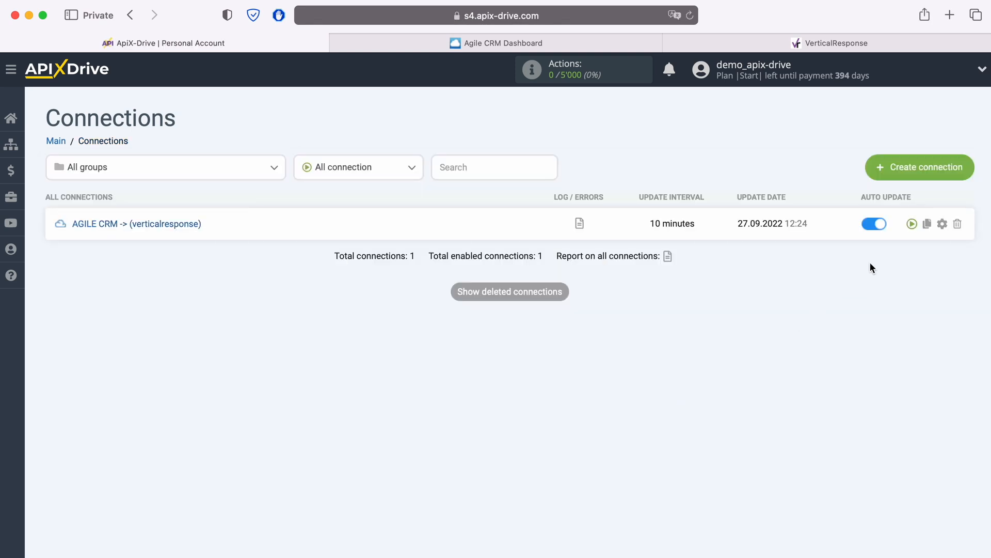
# Step: Set the update interval of the AGILE CRM -> (verticalresponse) connection to 5 minutes and save its setup
pyautogui.click(942, 223)
pyautogui.click(595, 321)
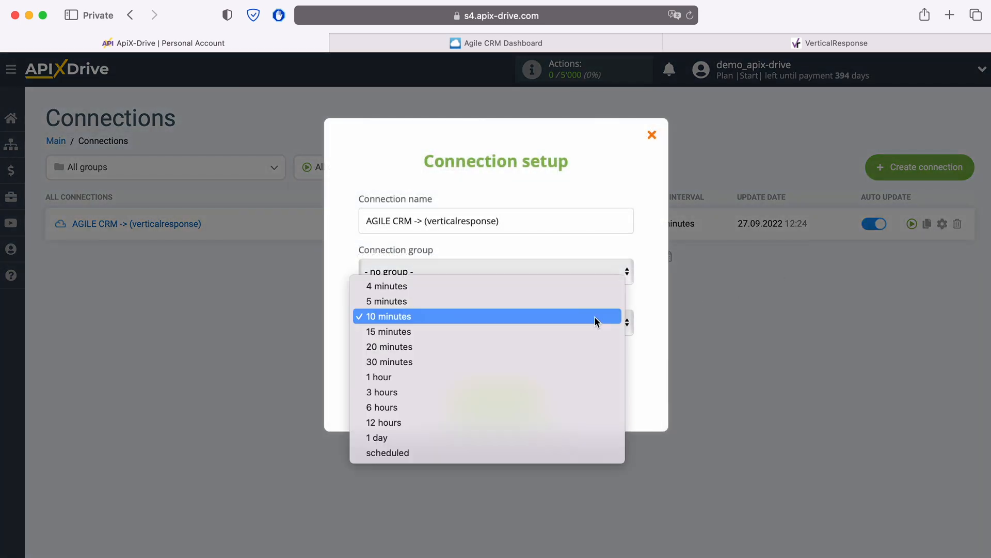
pyautogui.click(561, 300)
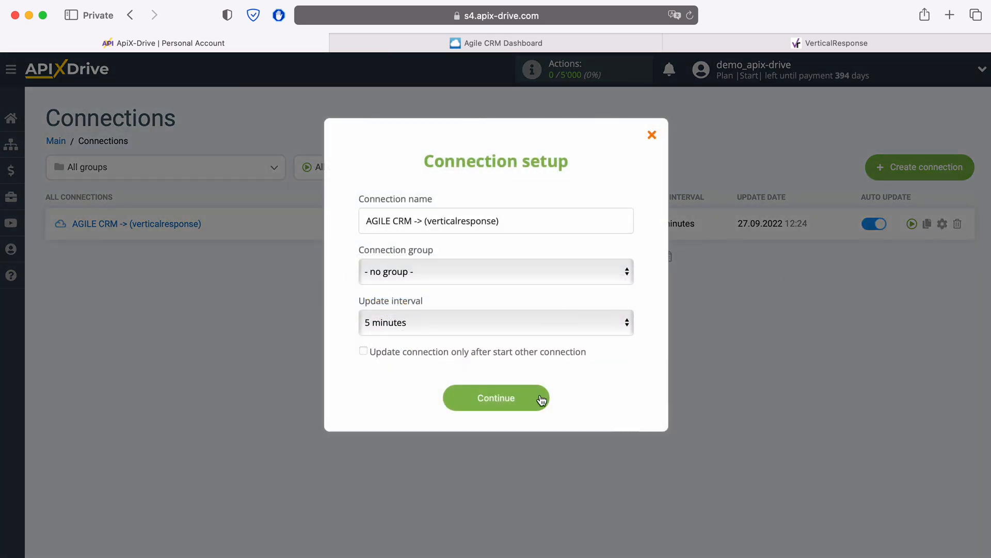
pyautogui.click(541, 400)
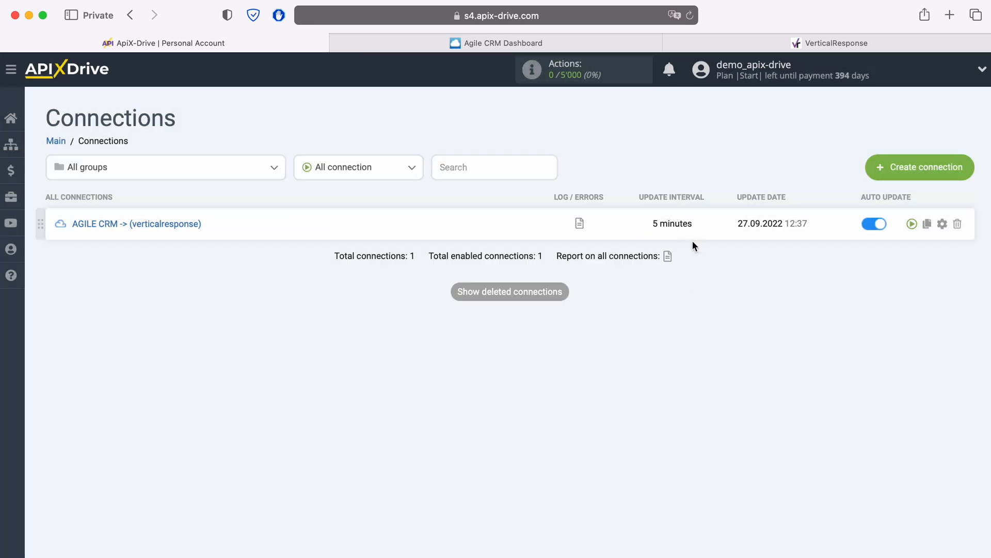